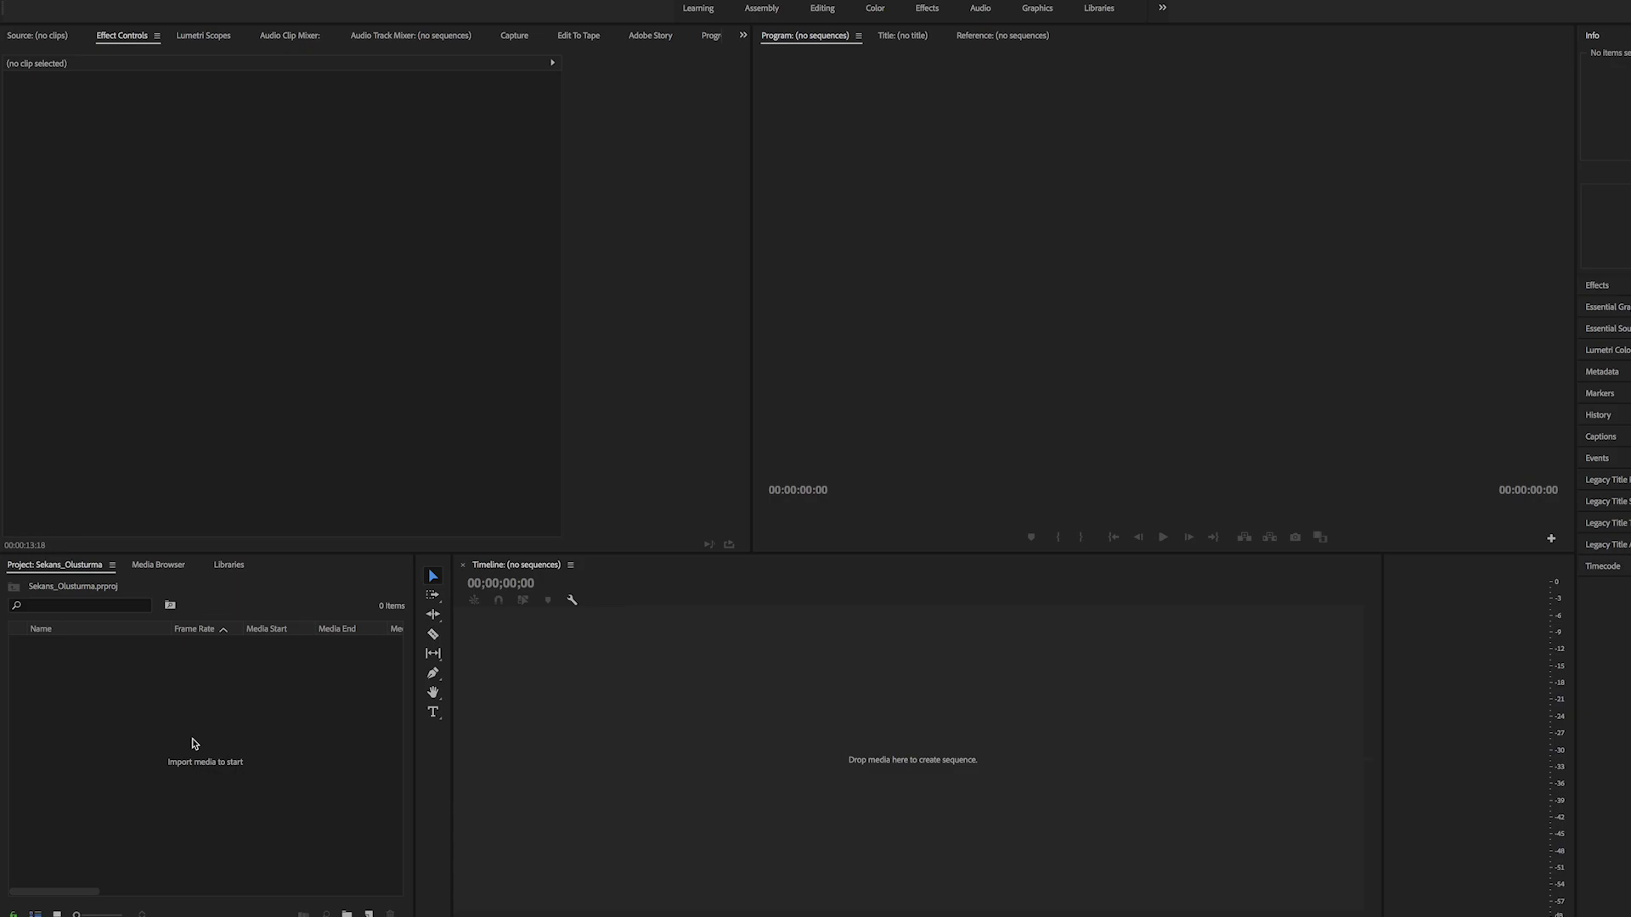
Step: Open the New Sequence dialog in the empty Sekans_Olusturma project with Cmd+N
key("super+n")
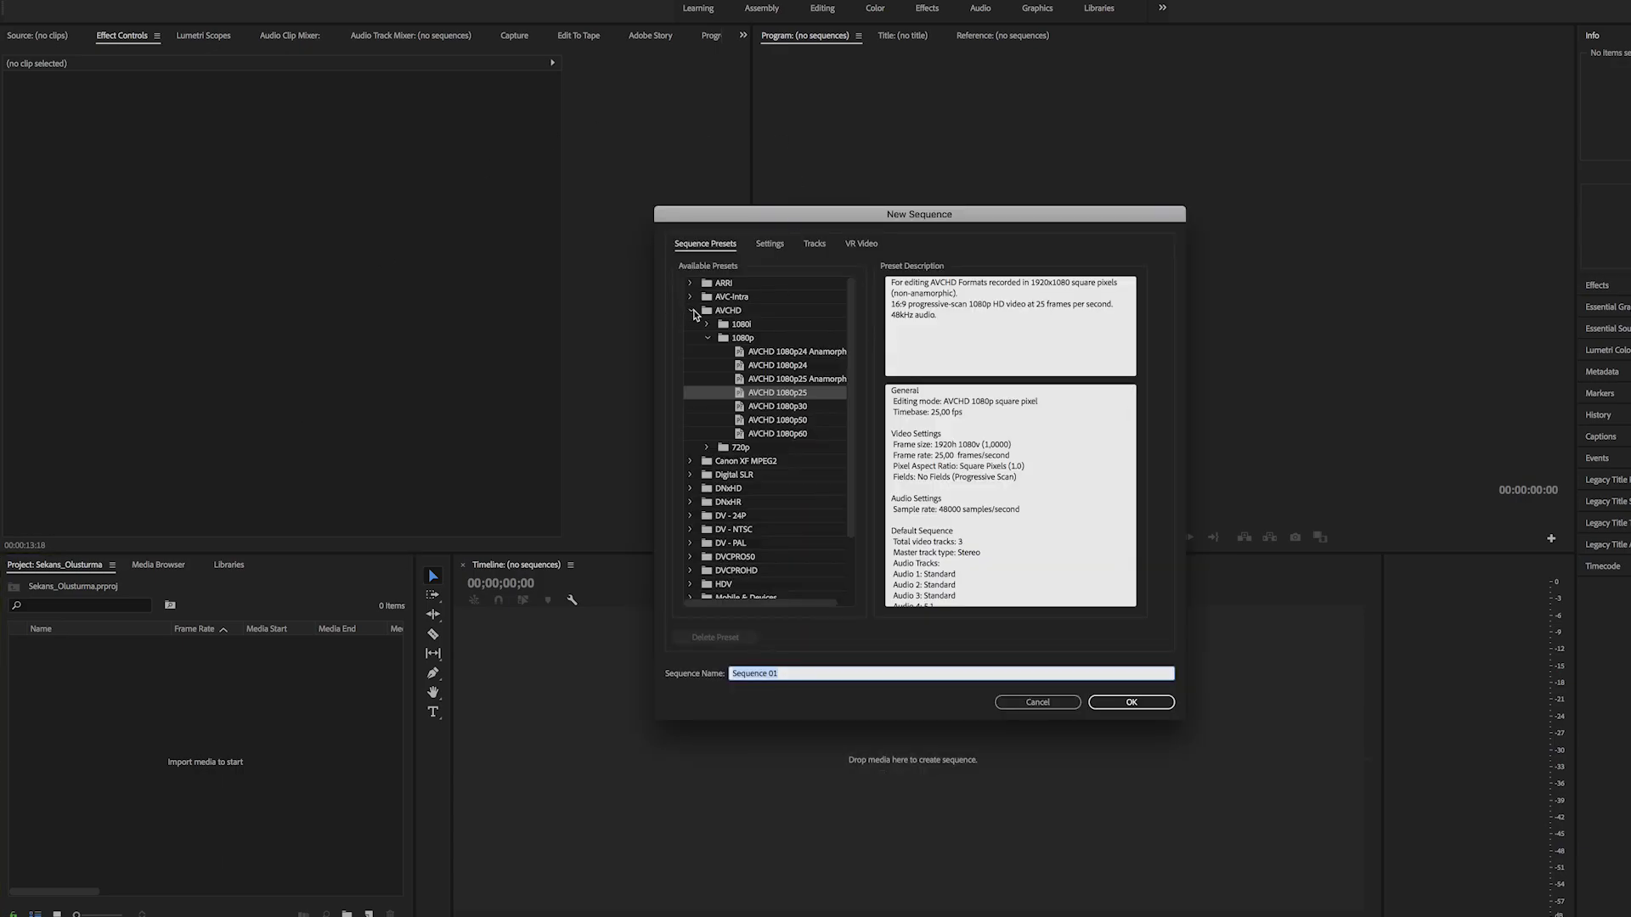
Step: Choose the AVCHD 1080p50 preset (1920x1080, 50 fps) and select the default sequence name
left_click(692, 311)
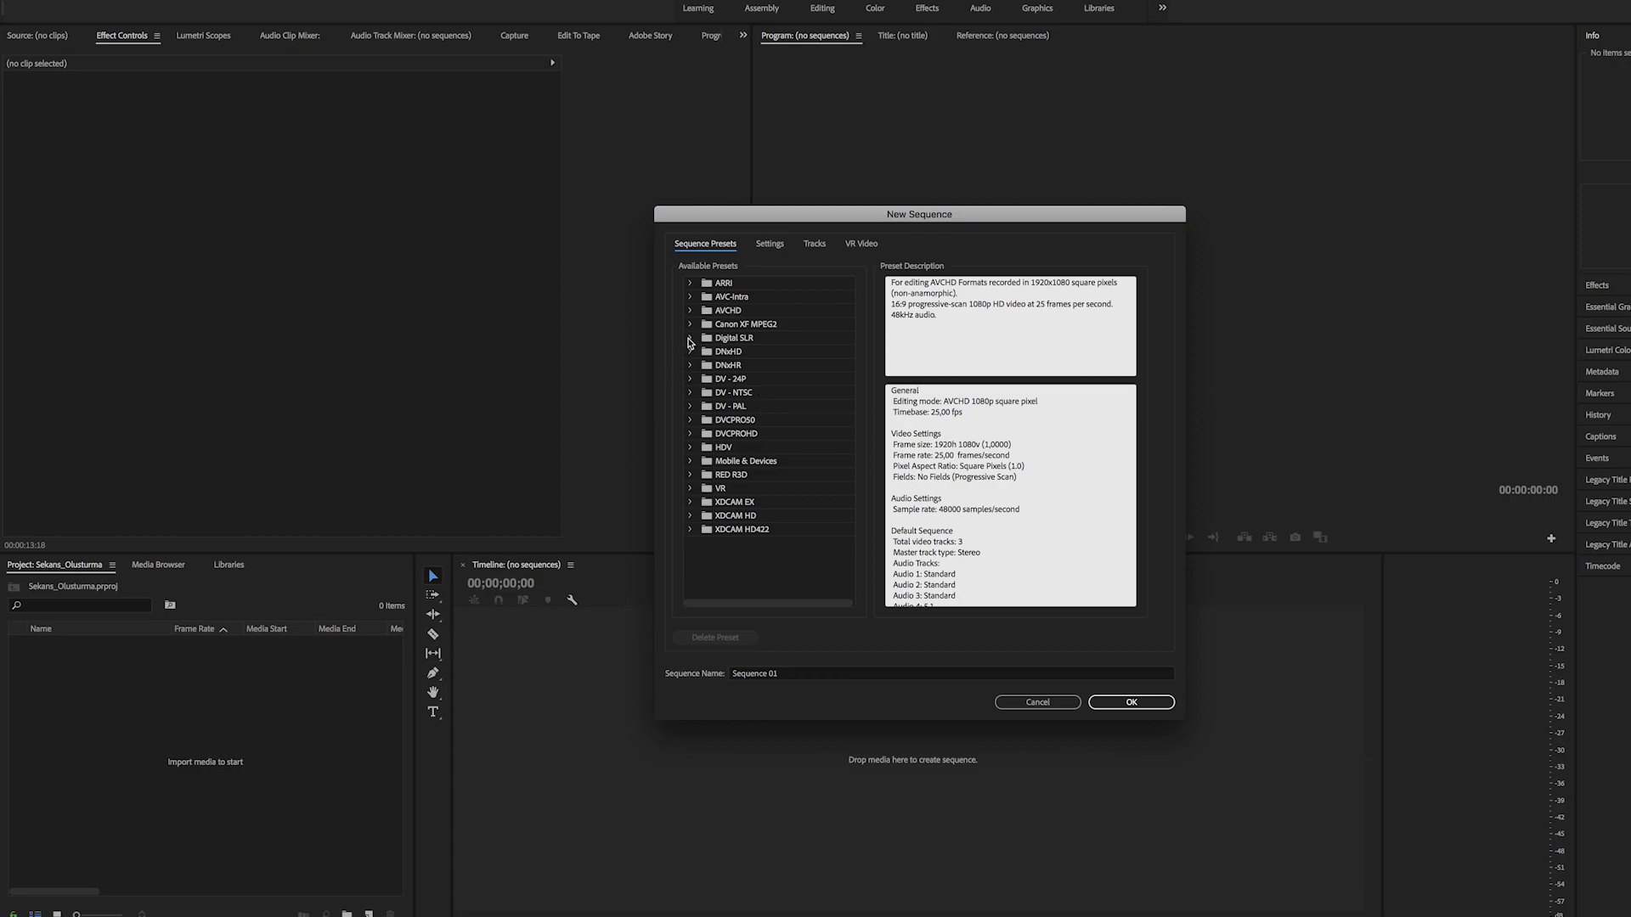
left_click(690, 311)
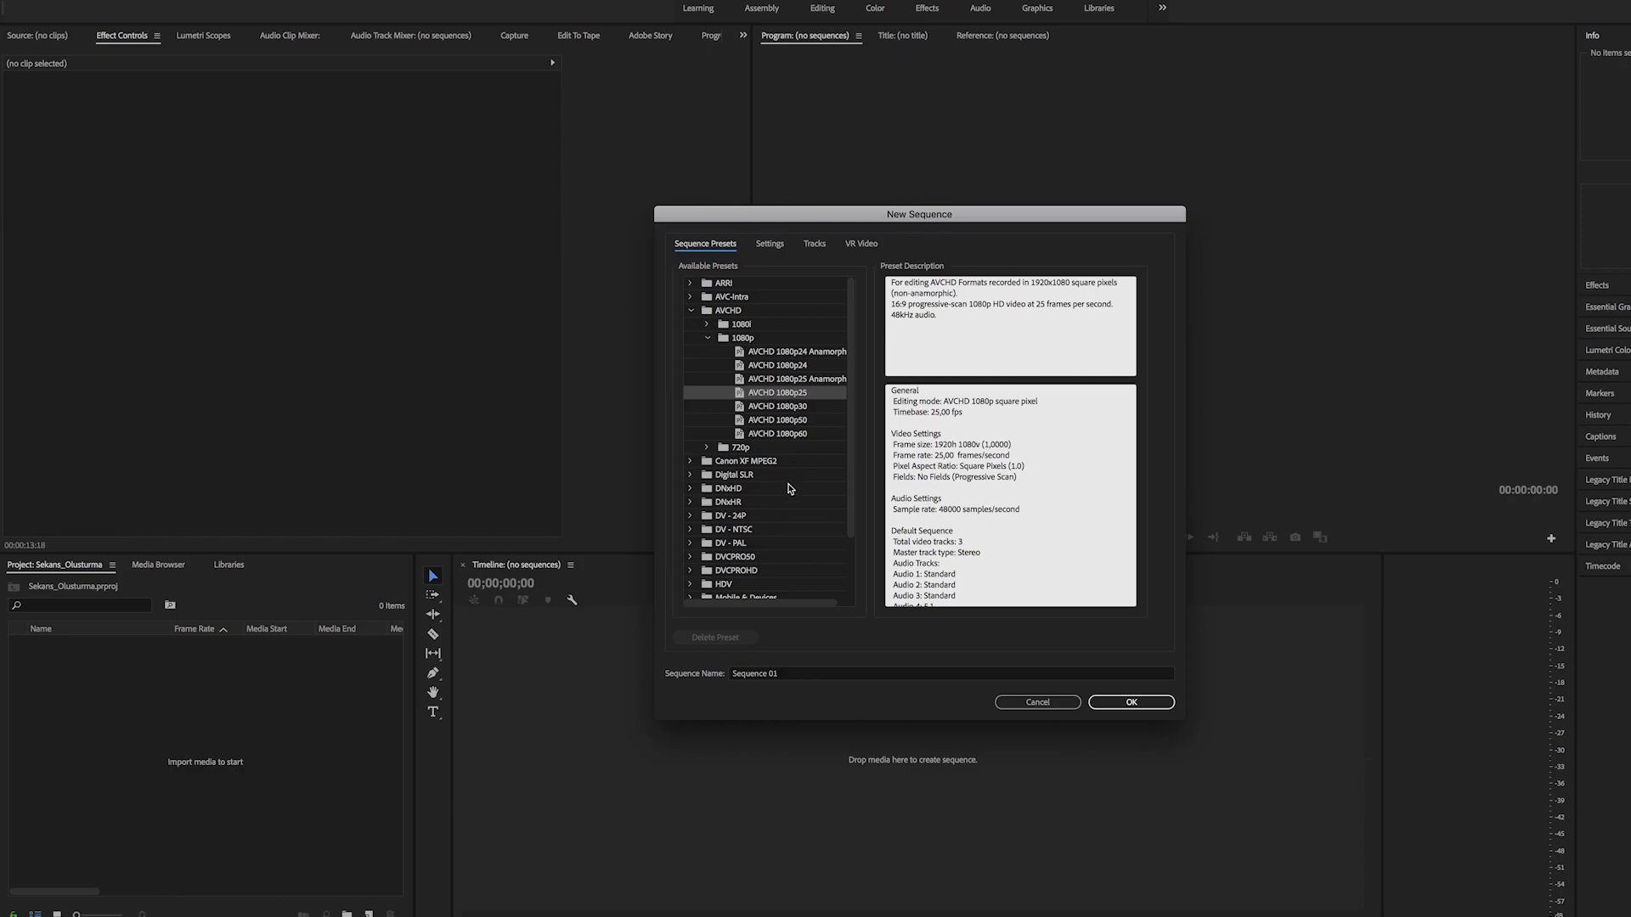
left_click(756, 419)
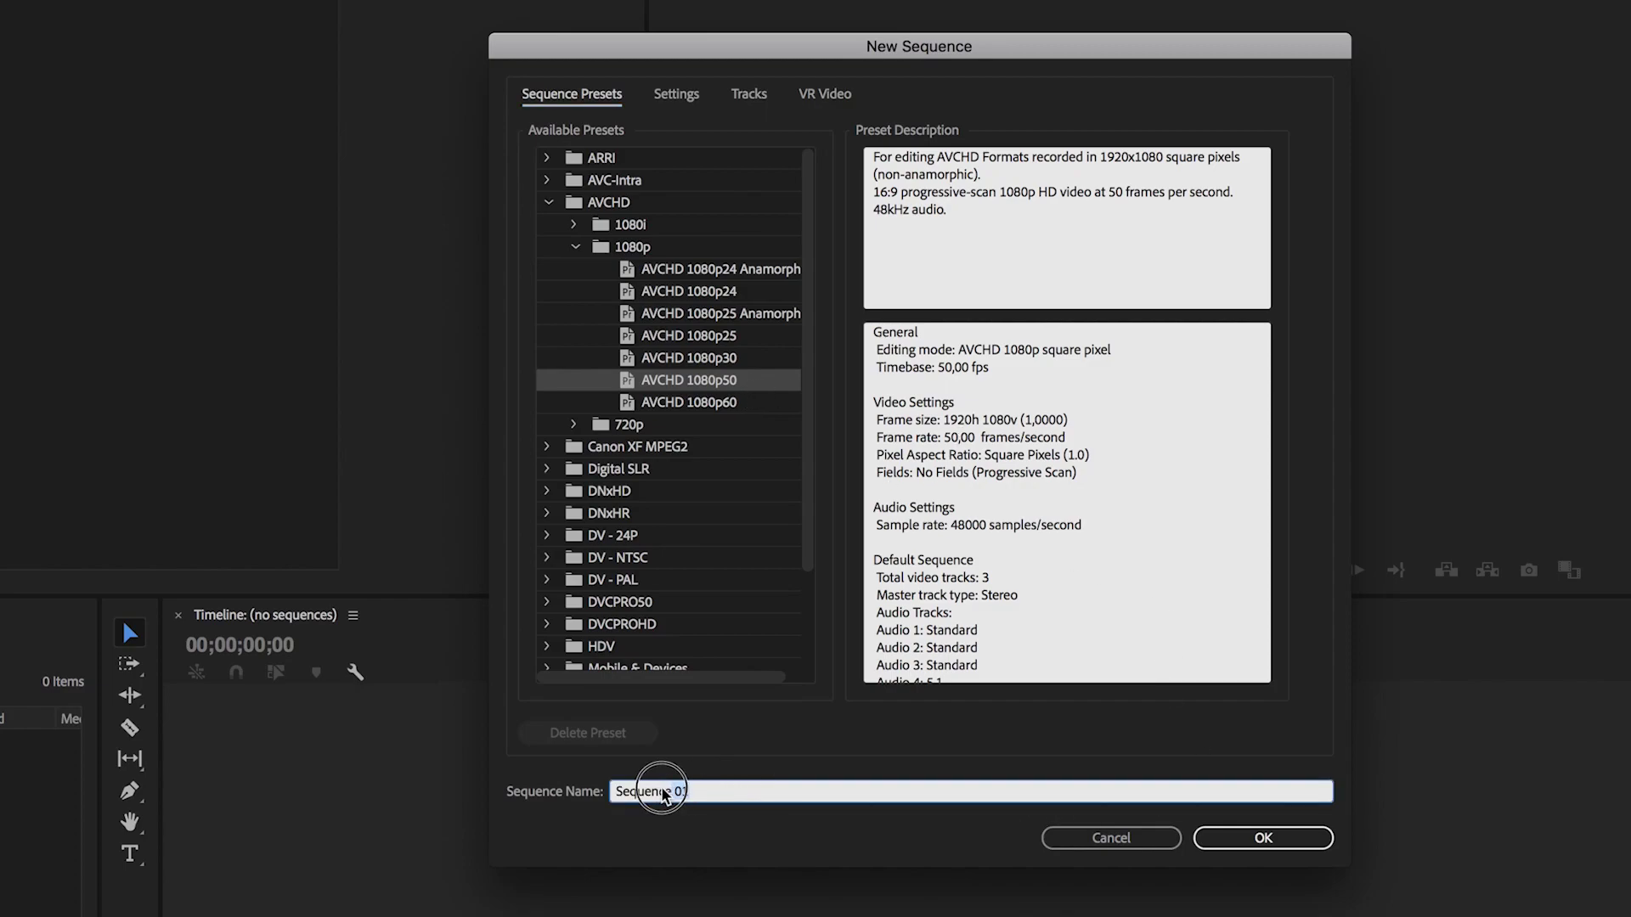
left_click_drag(769, 795, 595, 790)
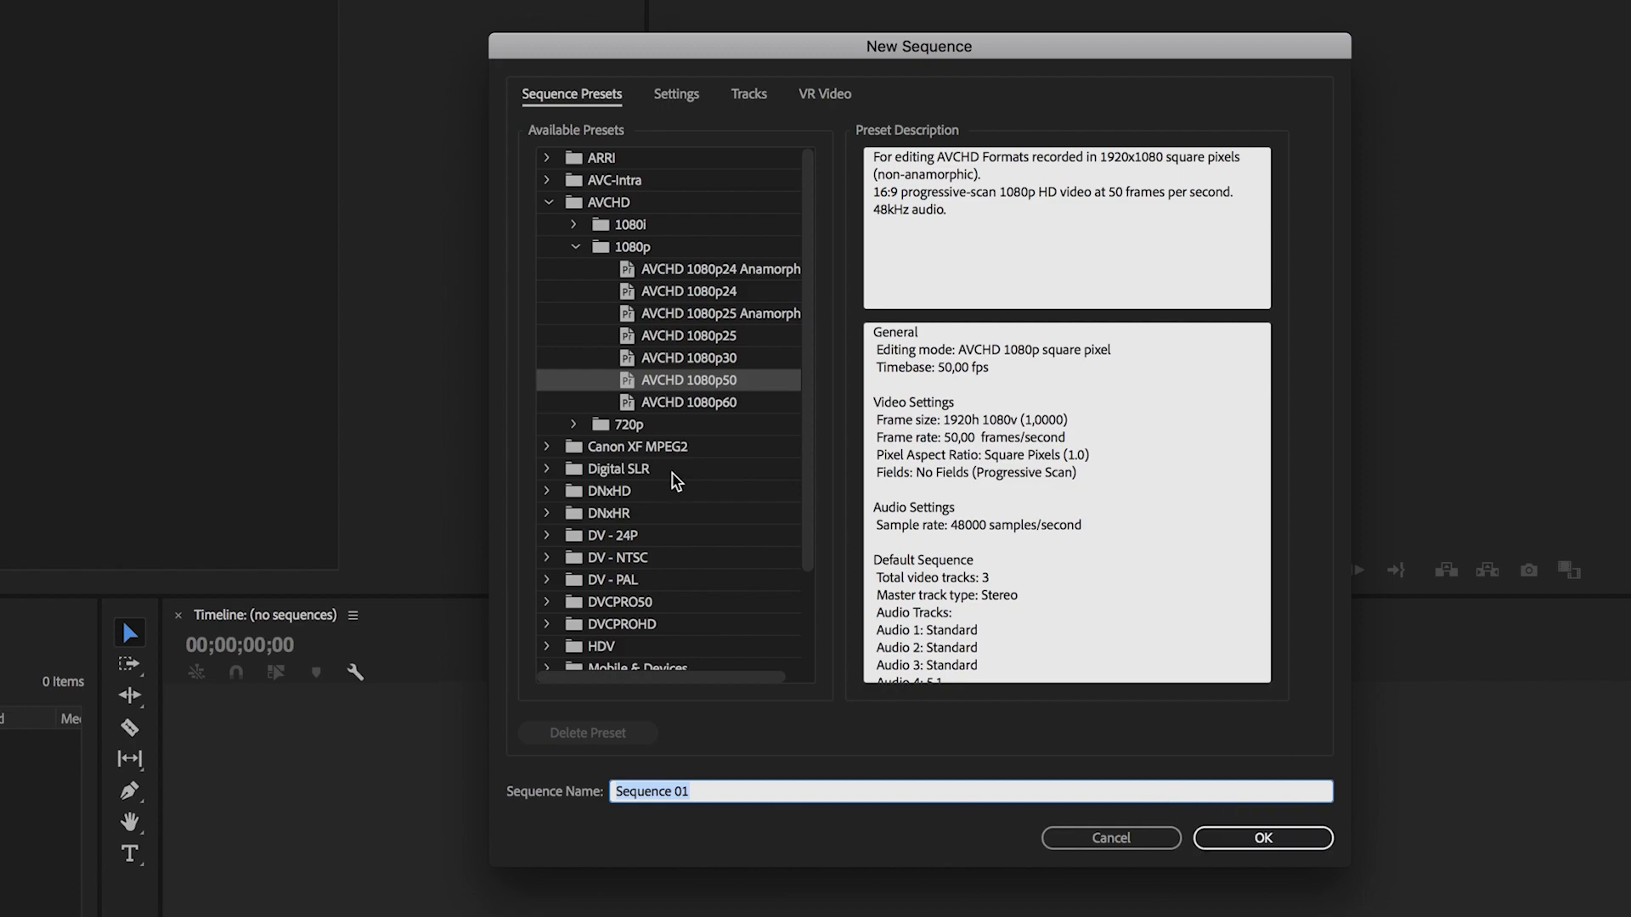
Step: Set Editing Mode to Custom with 1920x1080 frame size, progressive scan and 50 fps timebase
left_click(674, 98)
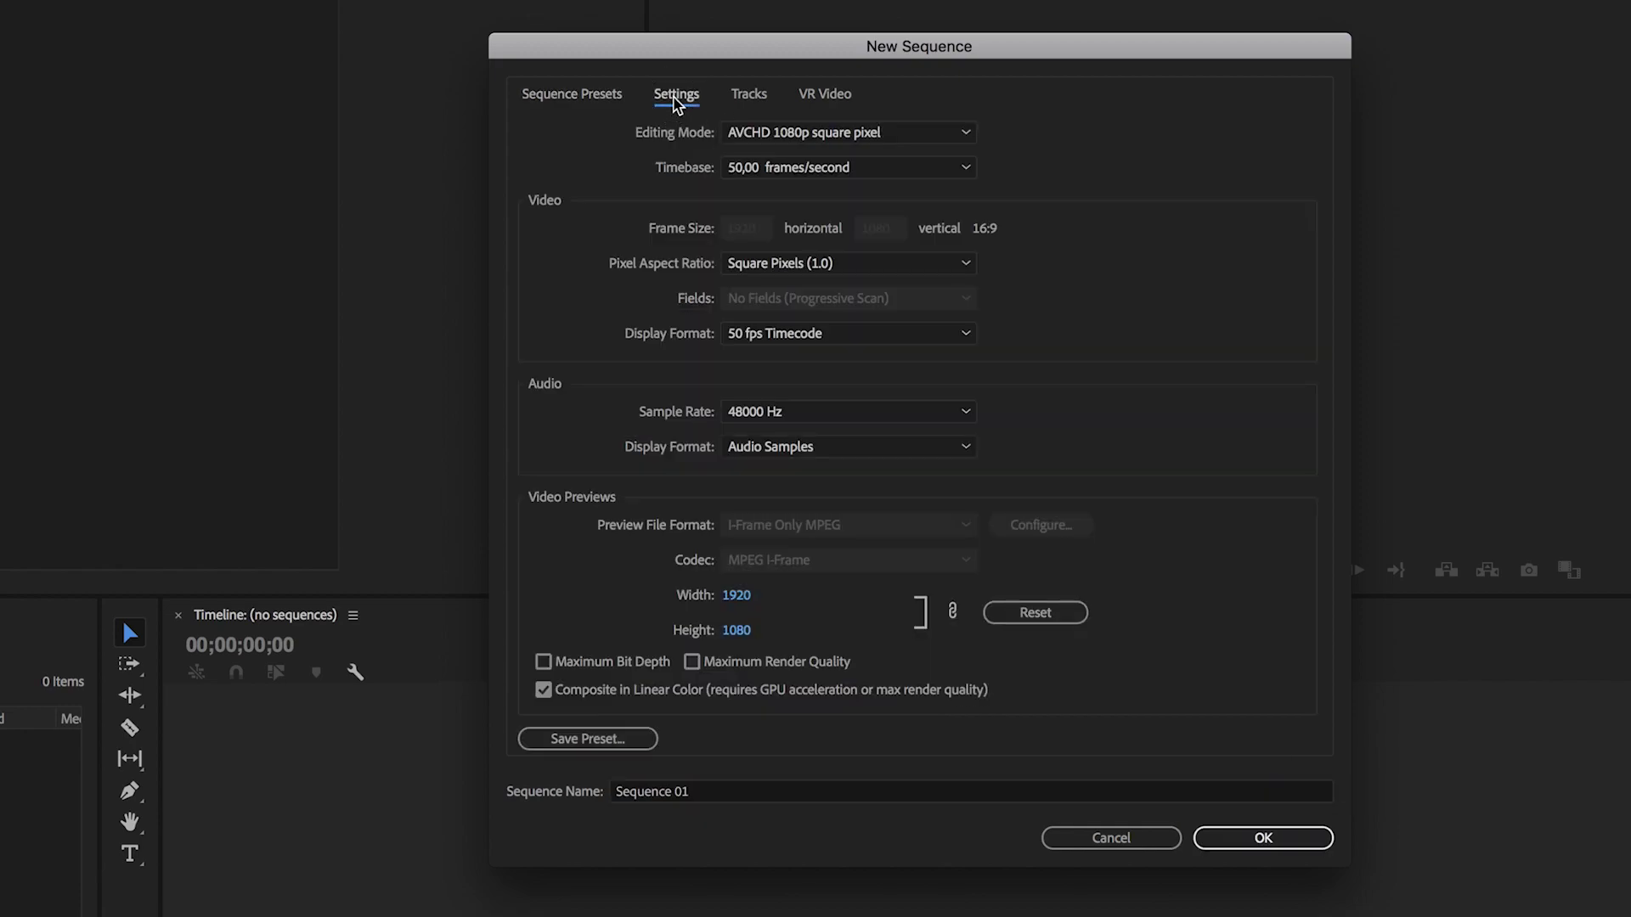
left_click(765, 131)
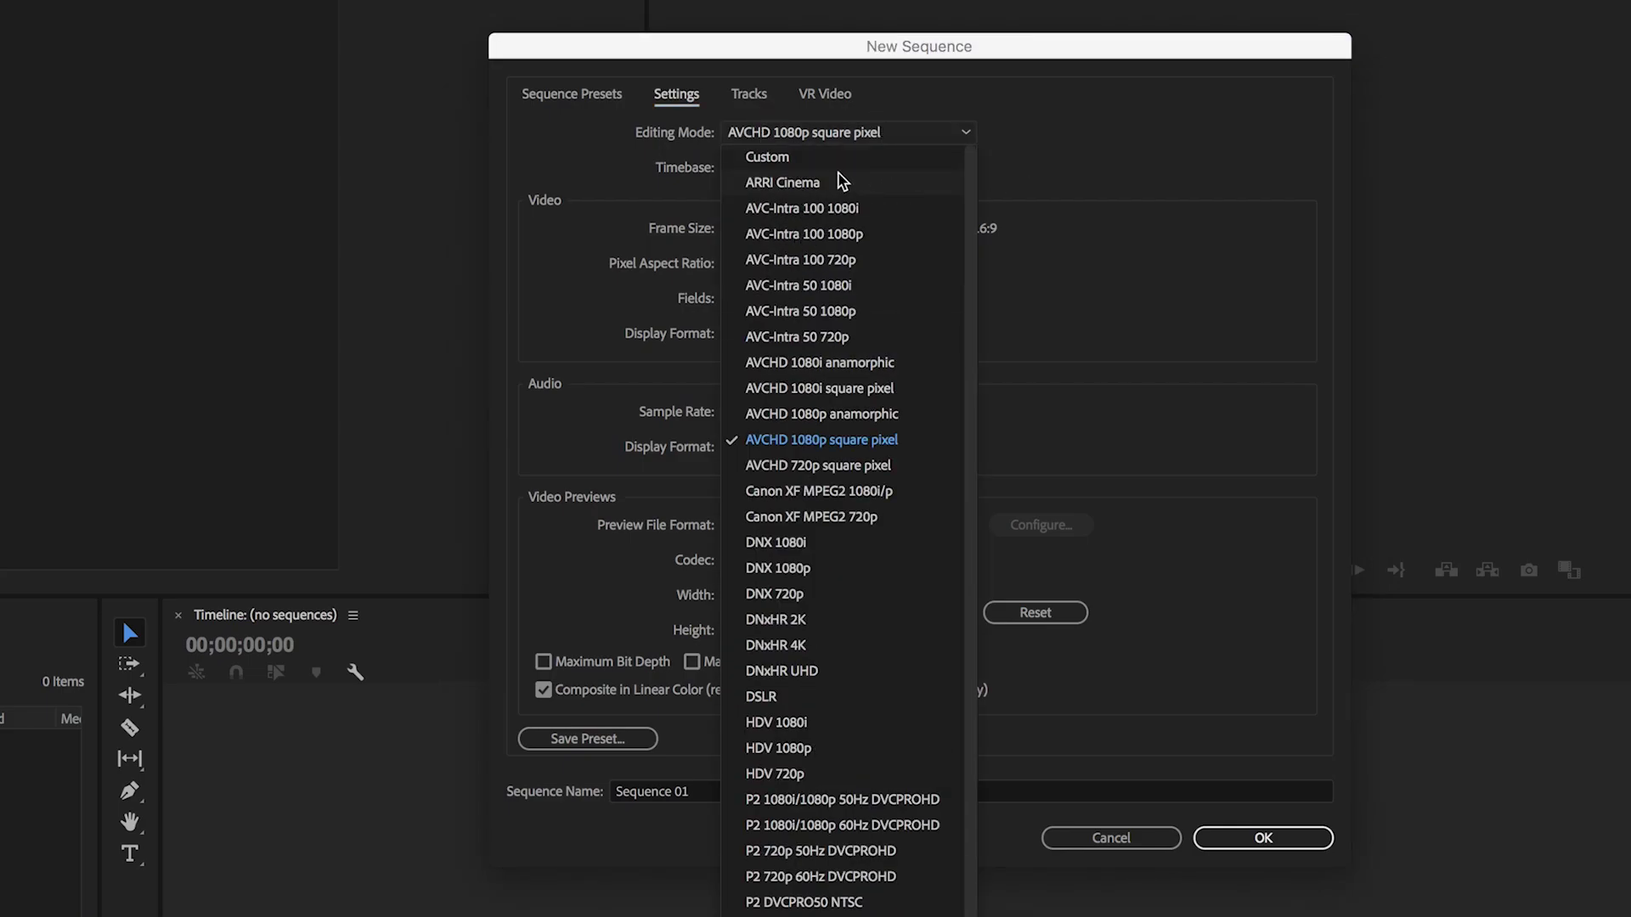
left_click(752, 158)
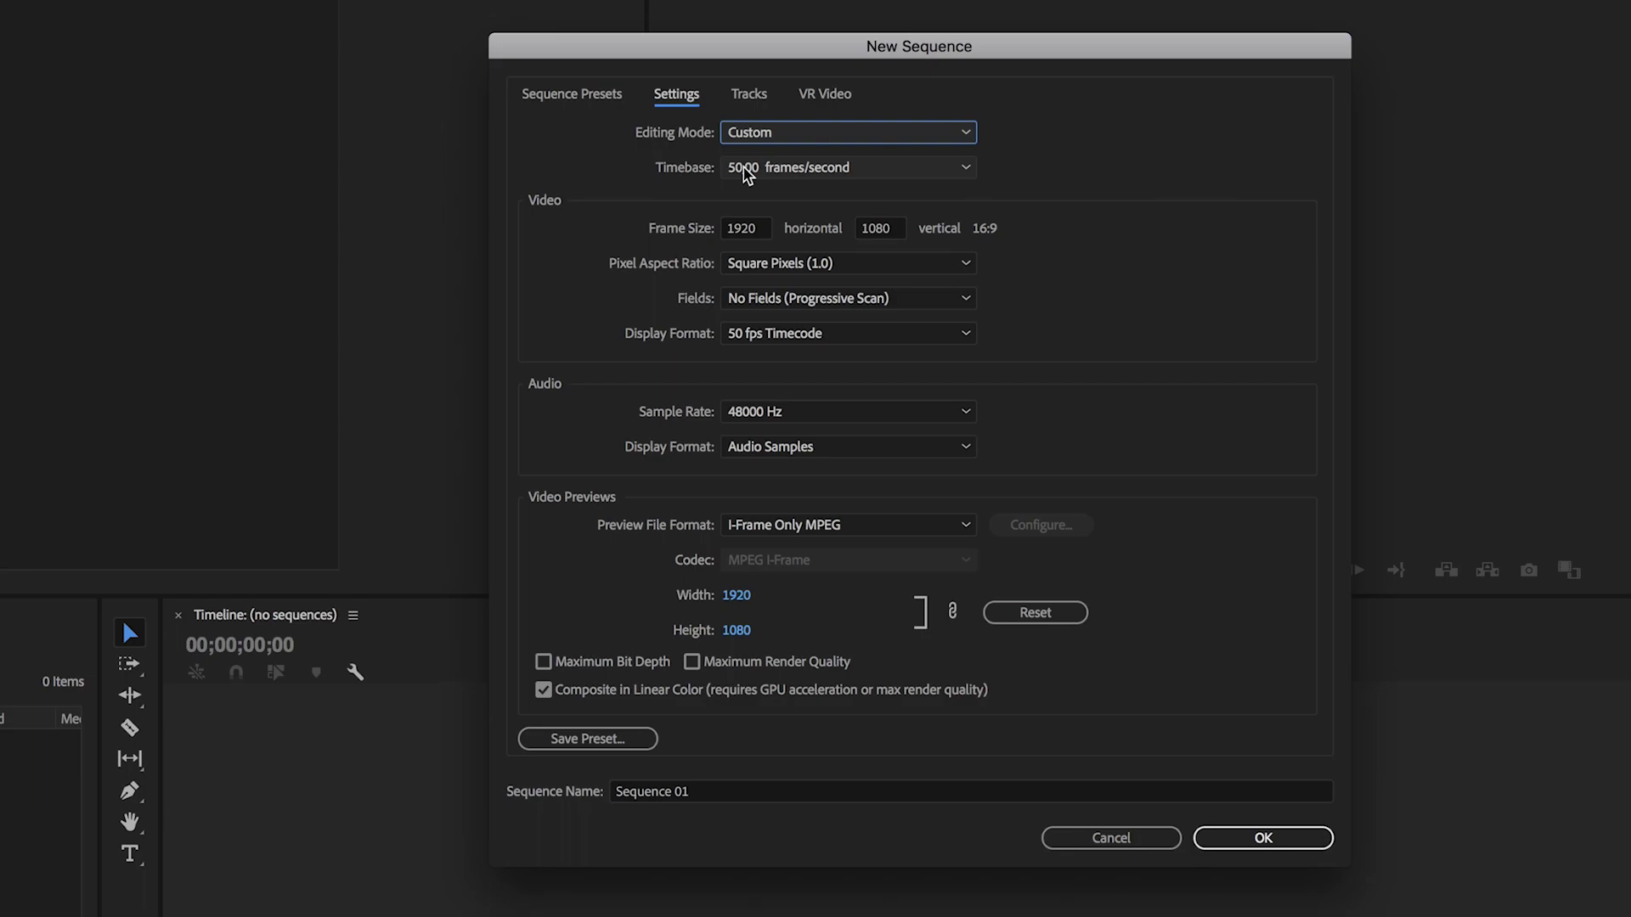
double_click(742, 229)
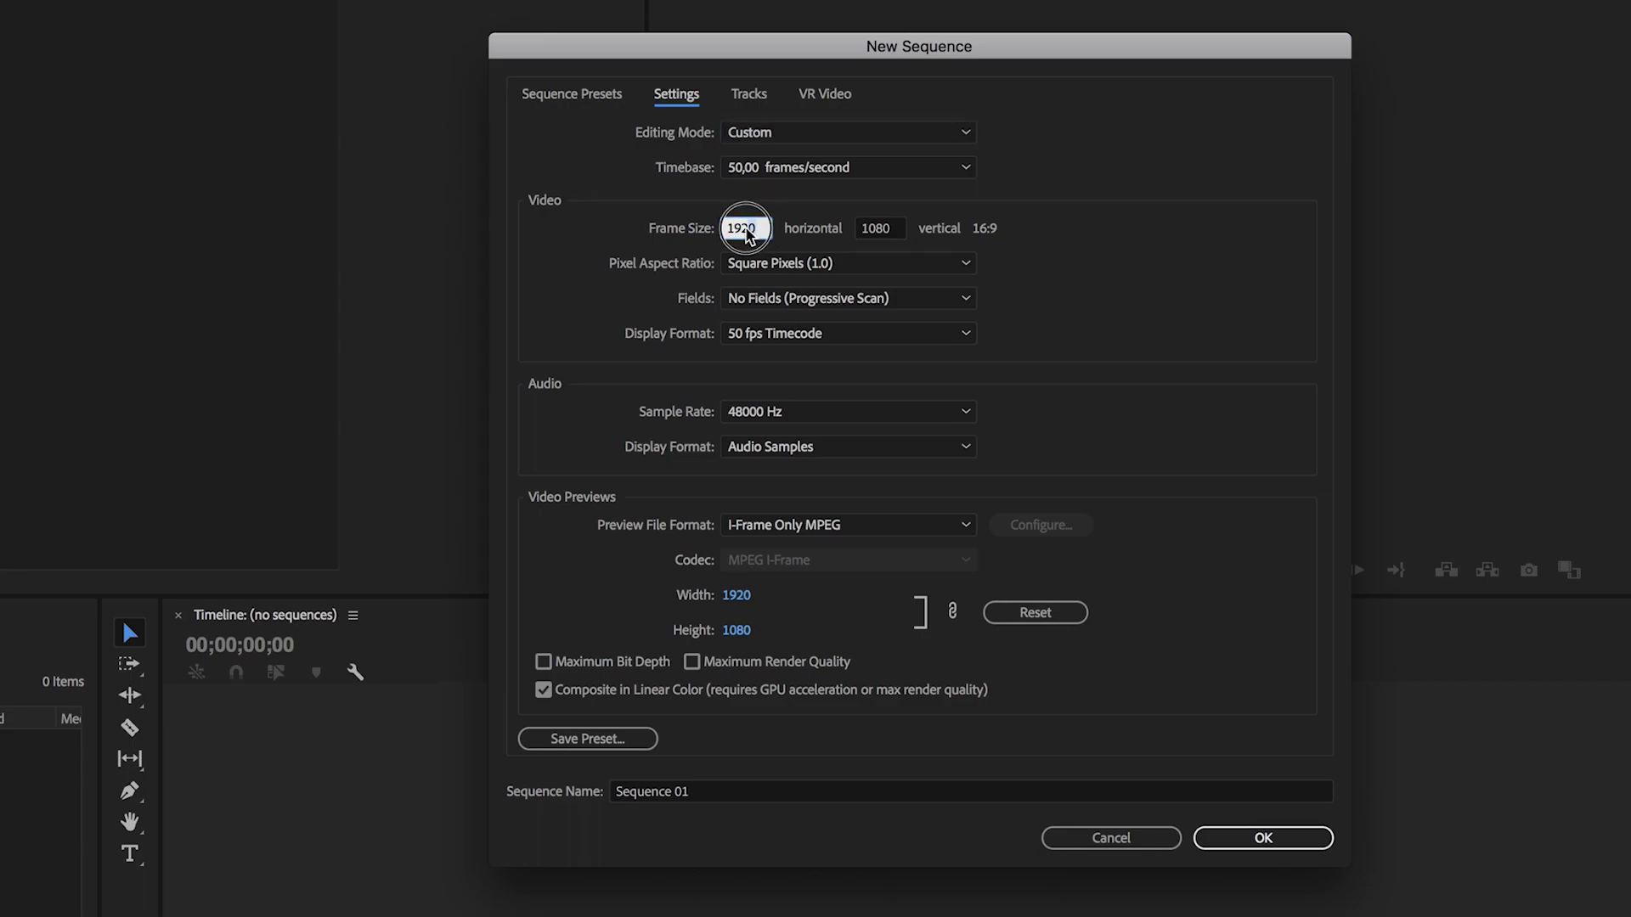
left_click(899, 237)
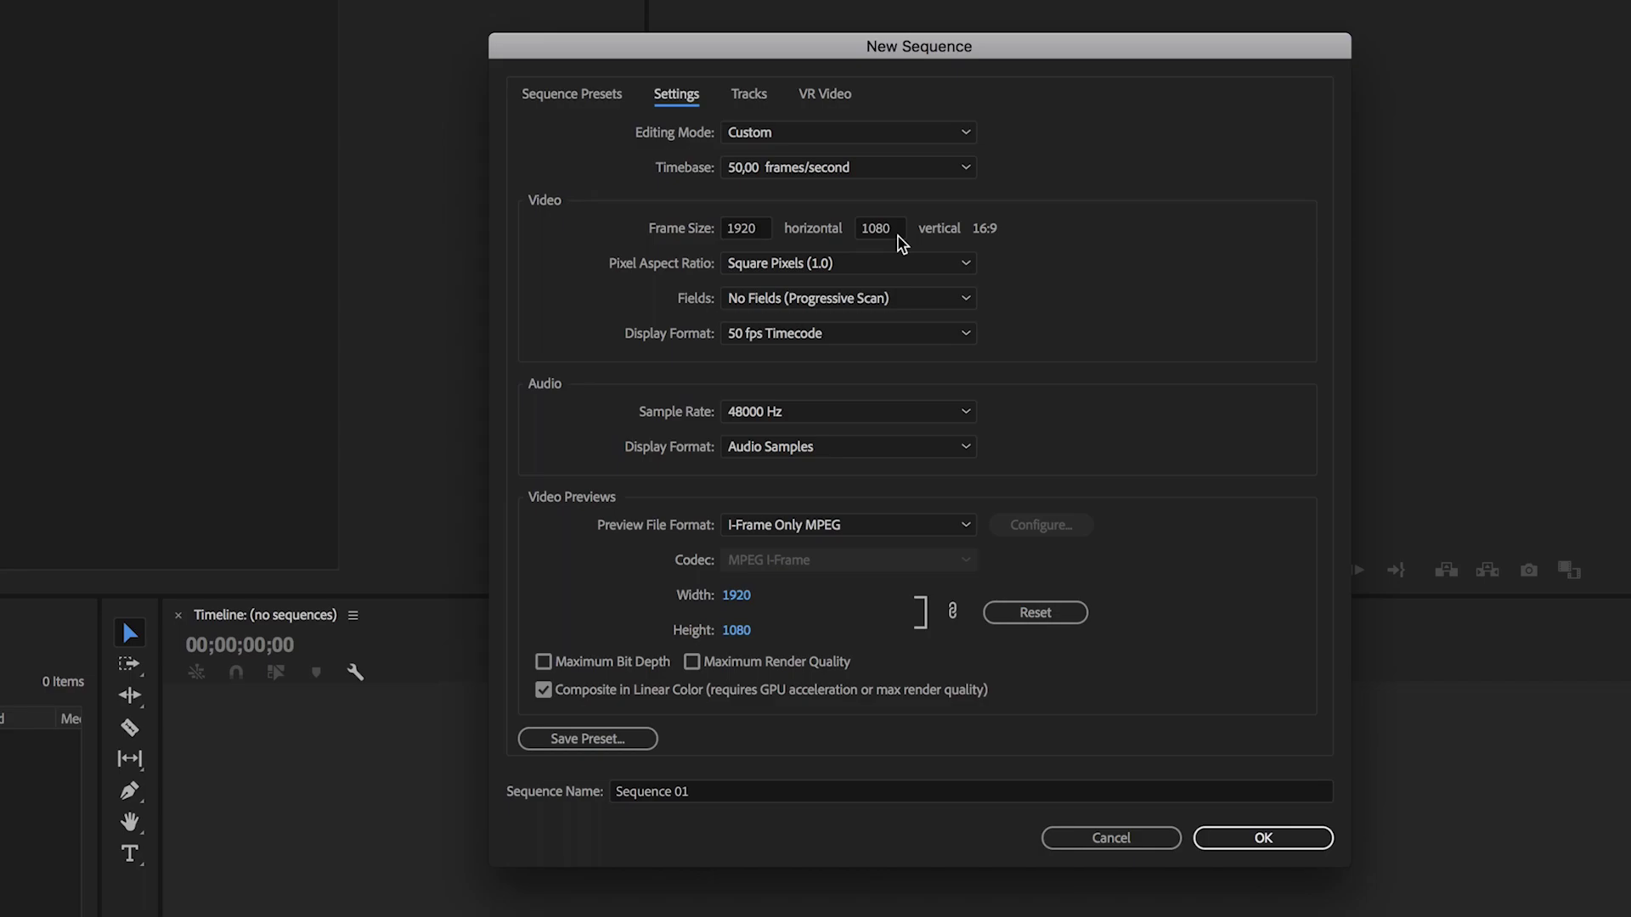
left_click(863, 299)
left_click(874, 320)
left_click(771, 157)
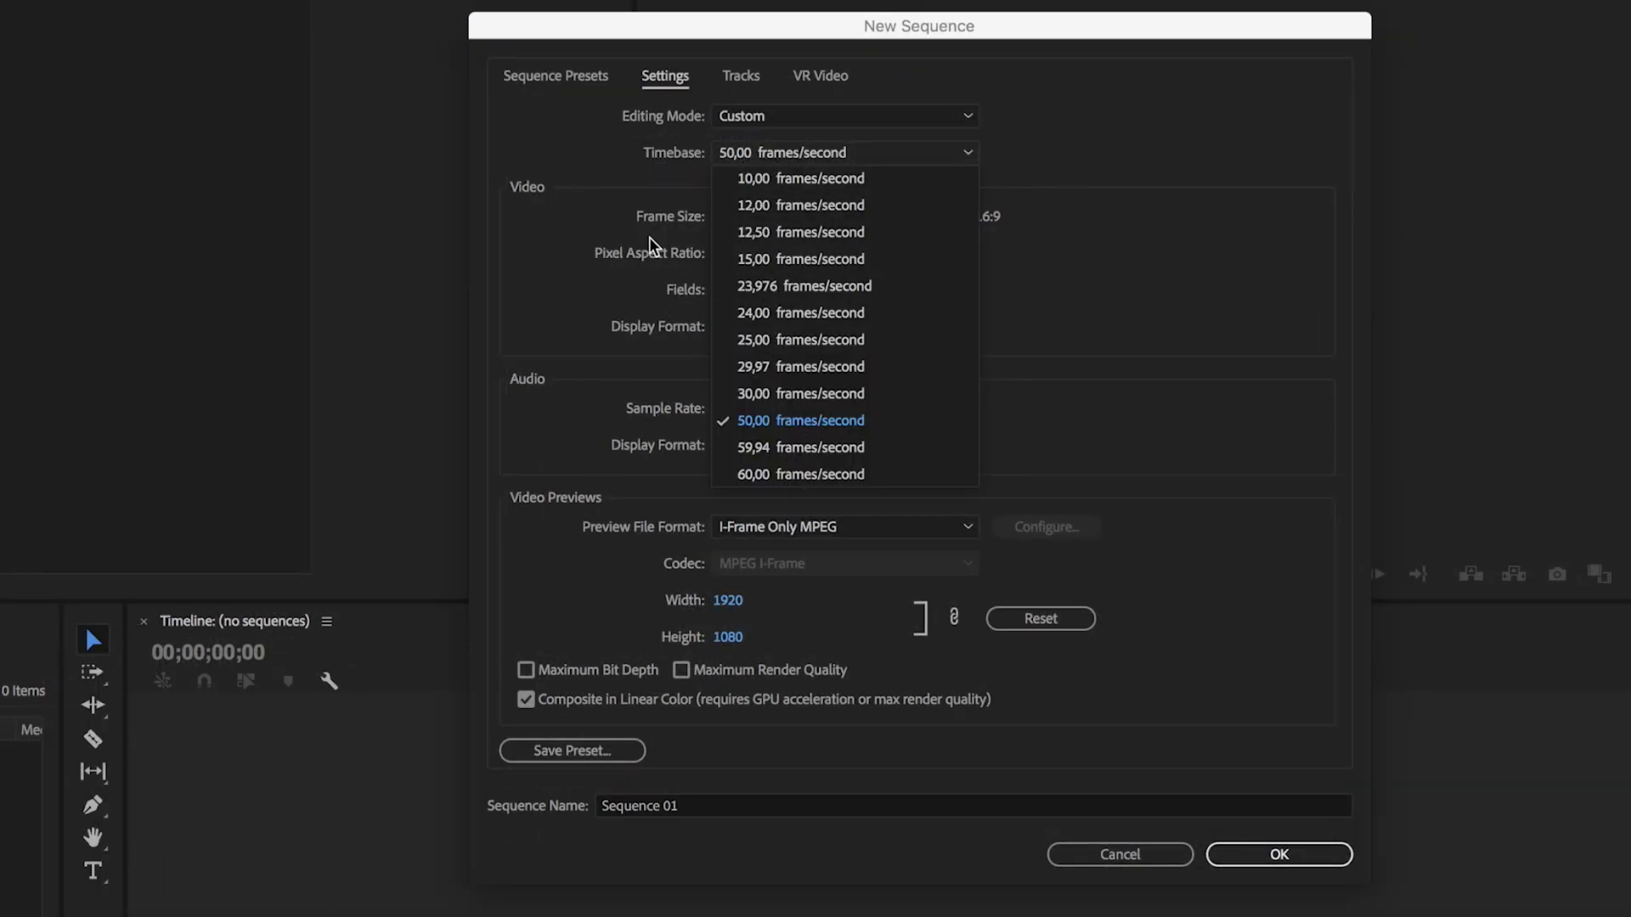
left_click(633, 155)
Step: Name the sequence Sekans_1 and create it
left_click(705, 804)
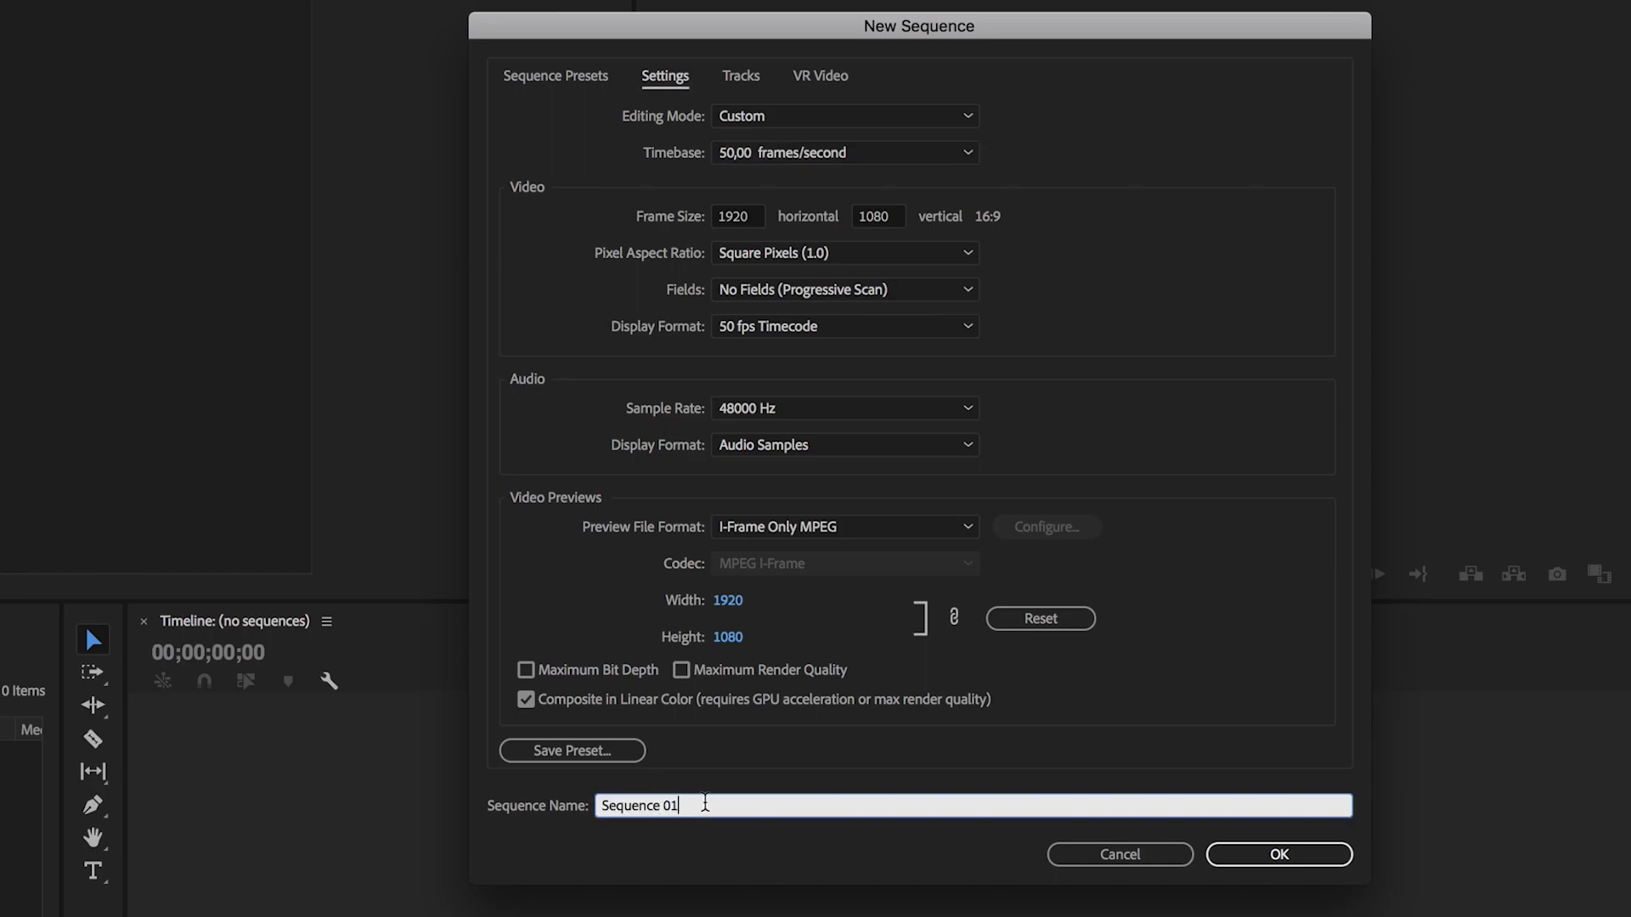
left_click_drag(705, 804, 504, 807)
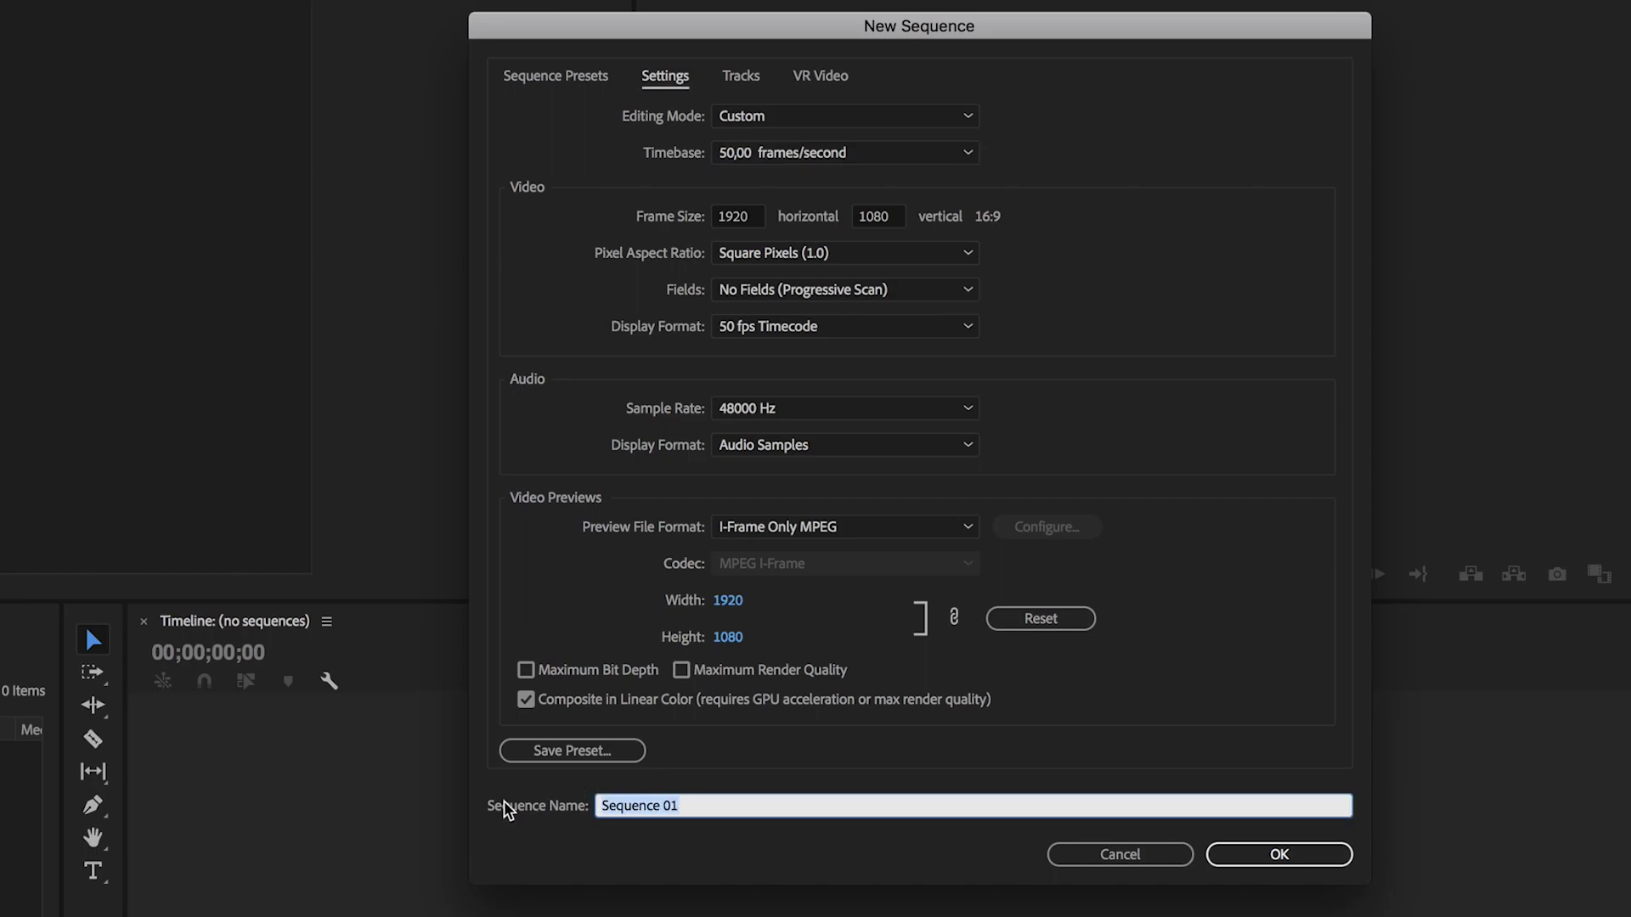
type("Sekans")
type("_1")
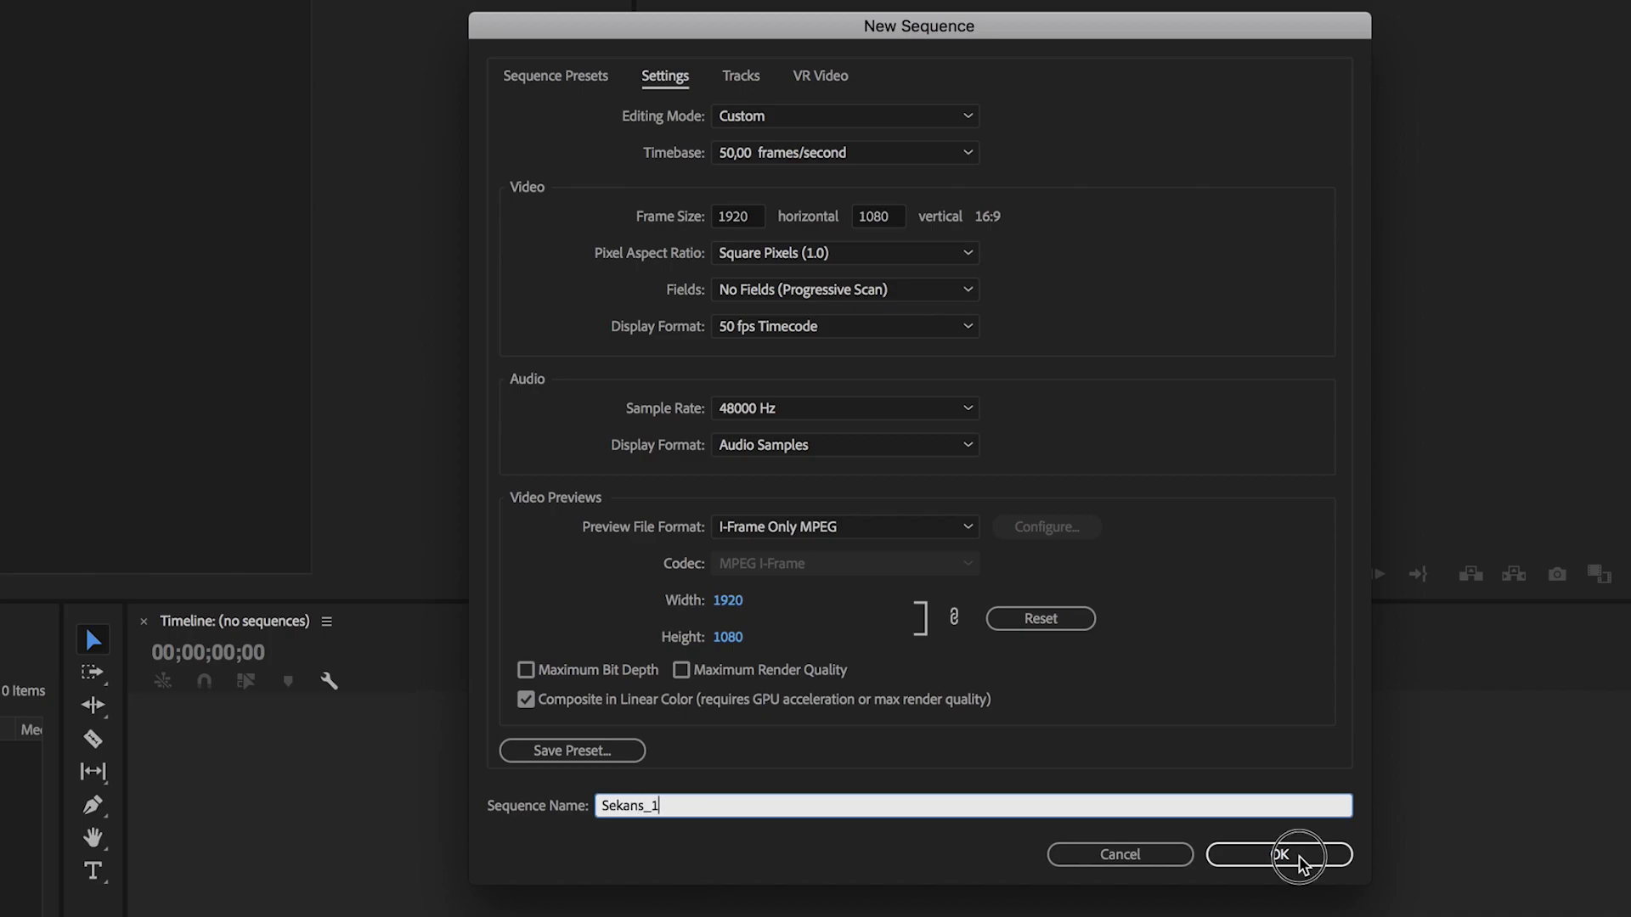
left_click(1298, 855)
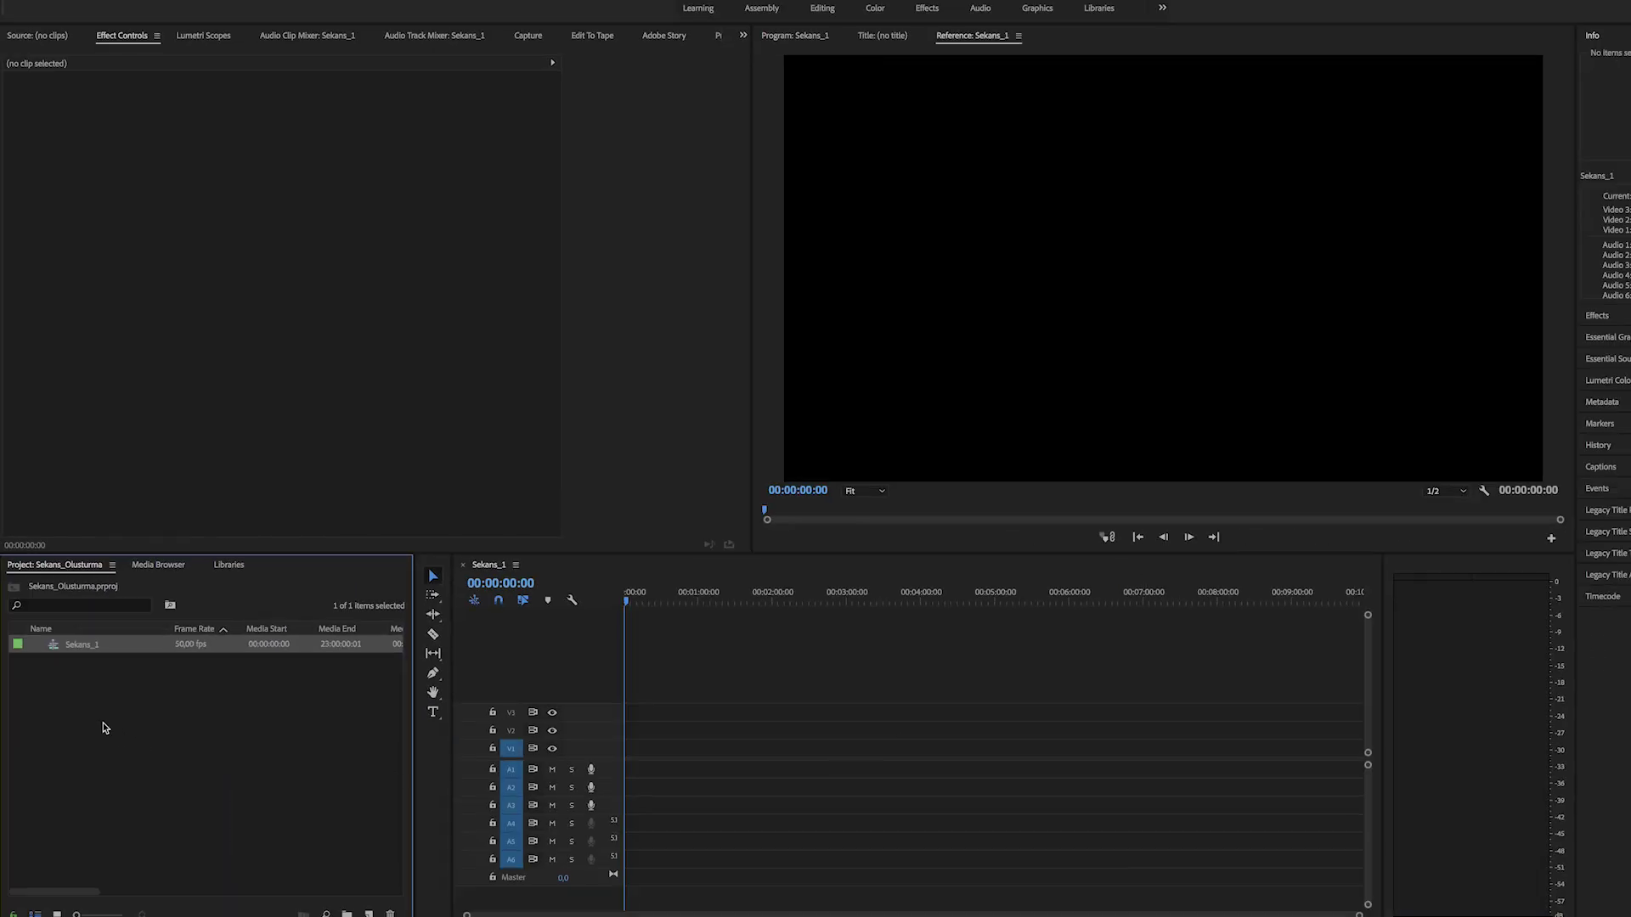
Step: Import C0301.MP4 and C0322.MP4 from the Egitim > video folder into the Project panel
left_click(787, 650)
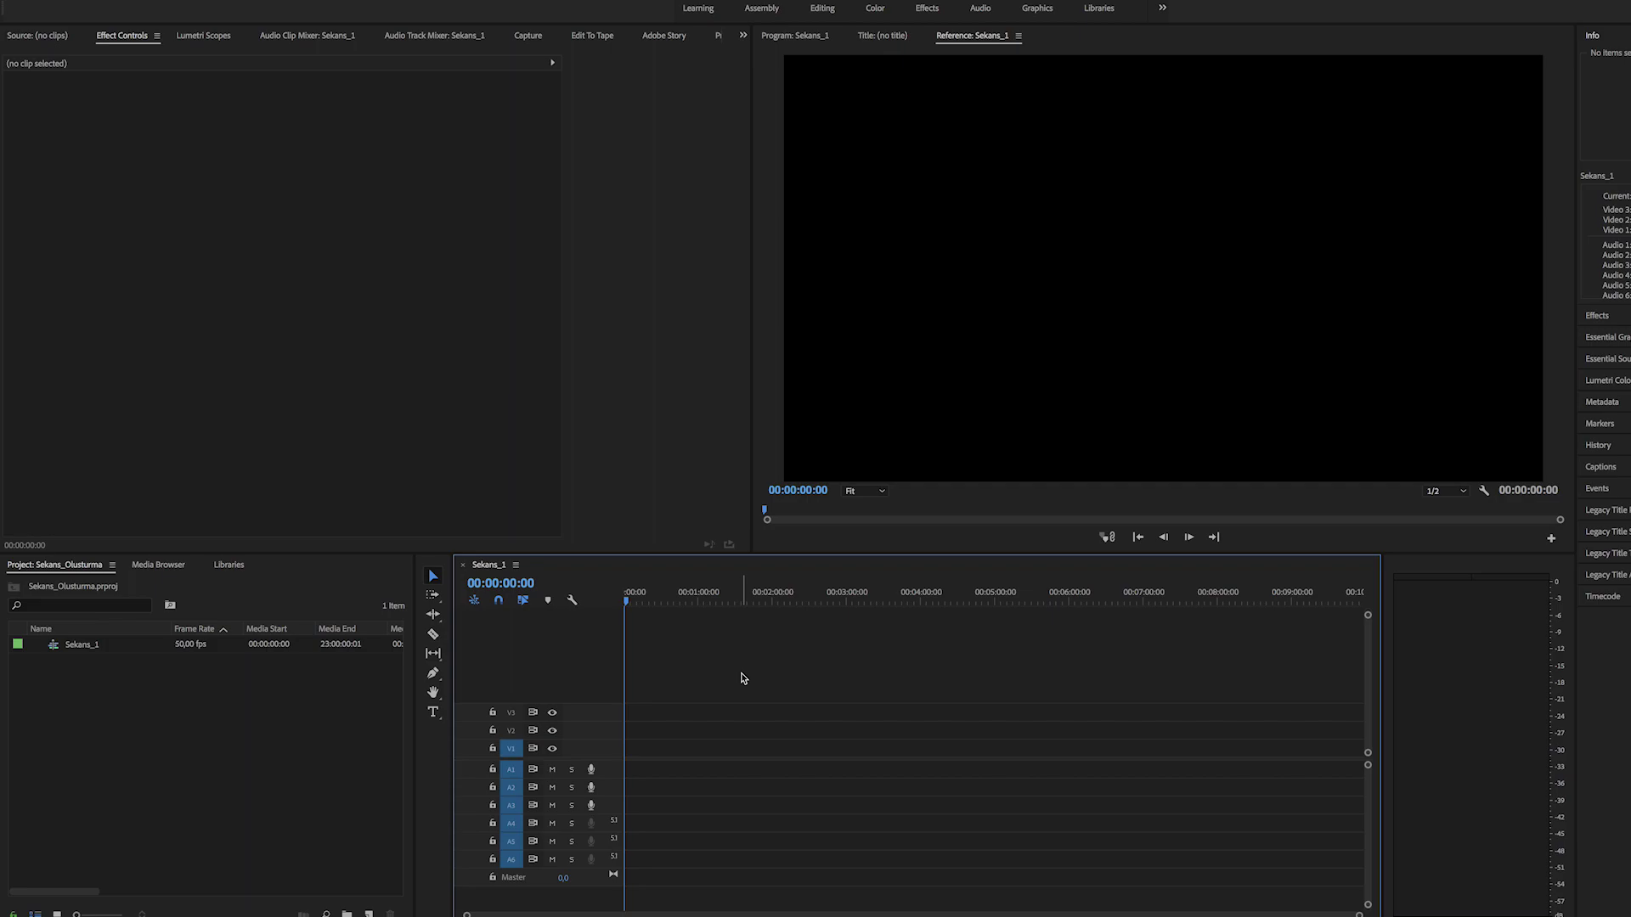
double_click(174, 686)
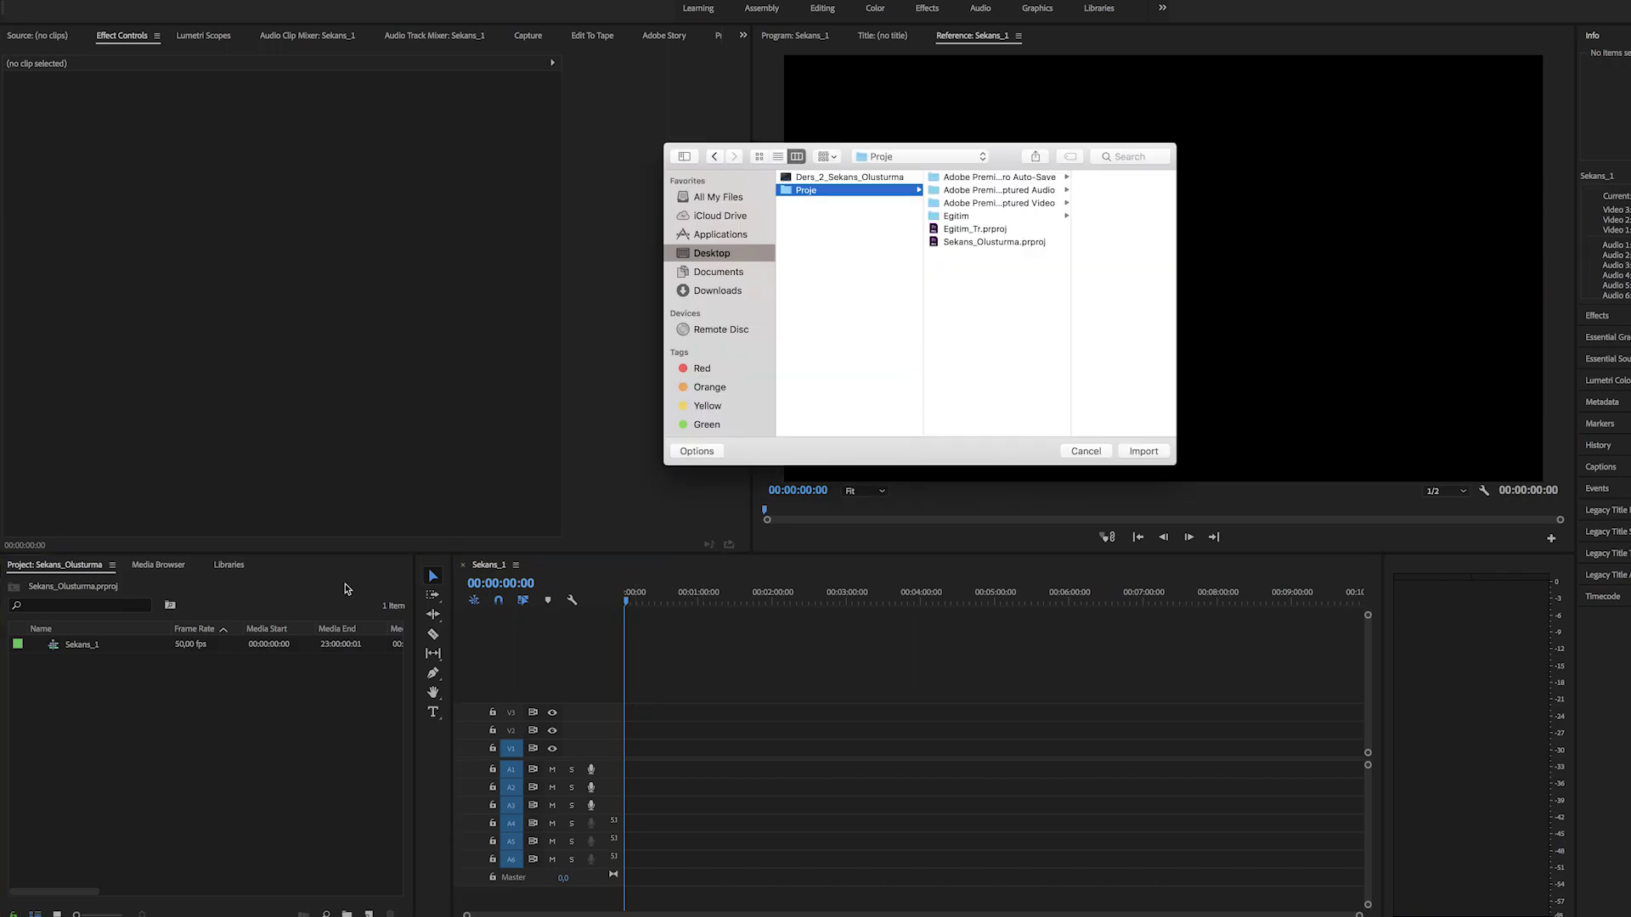
left_click(977, 216)
left_click(1100, 191)
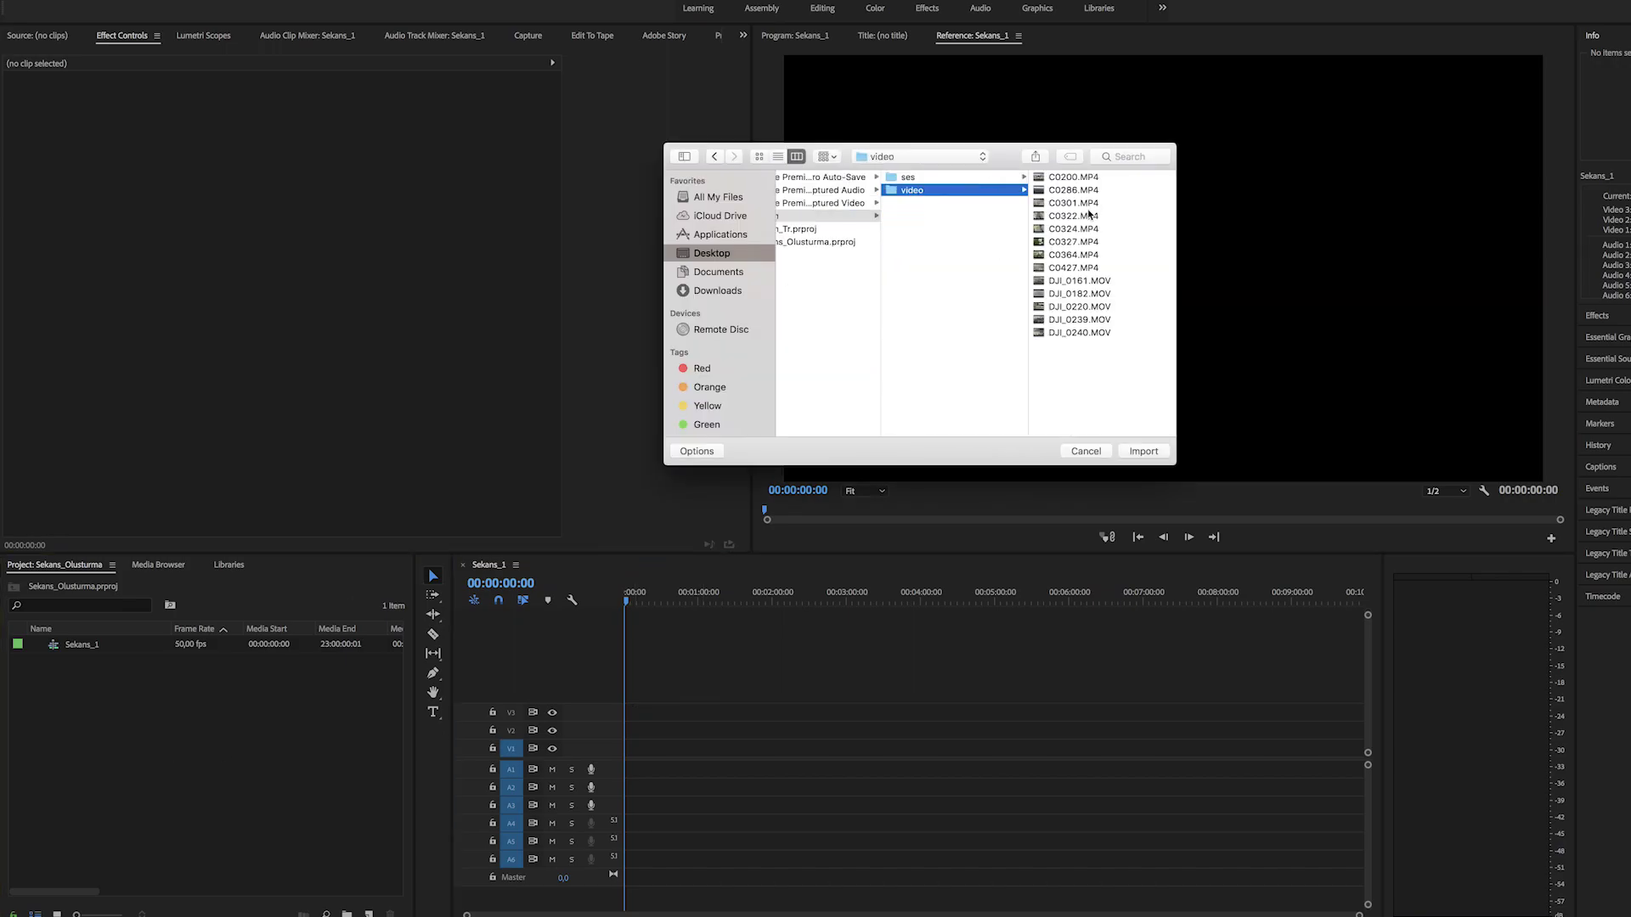
left_click(1078, 204)
left_click(927, 218, "shift")
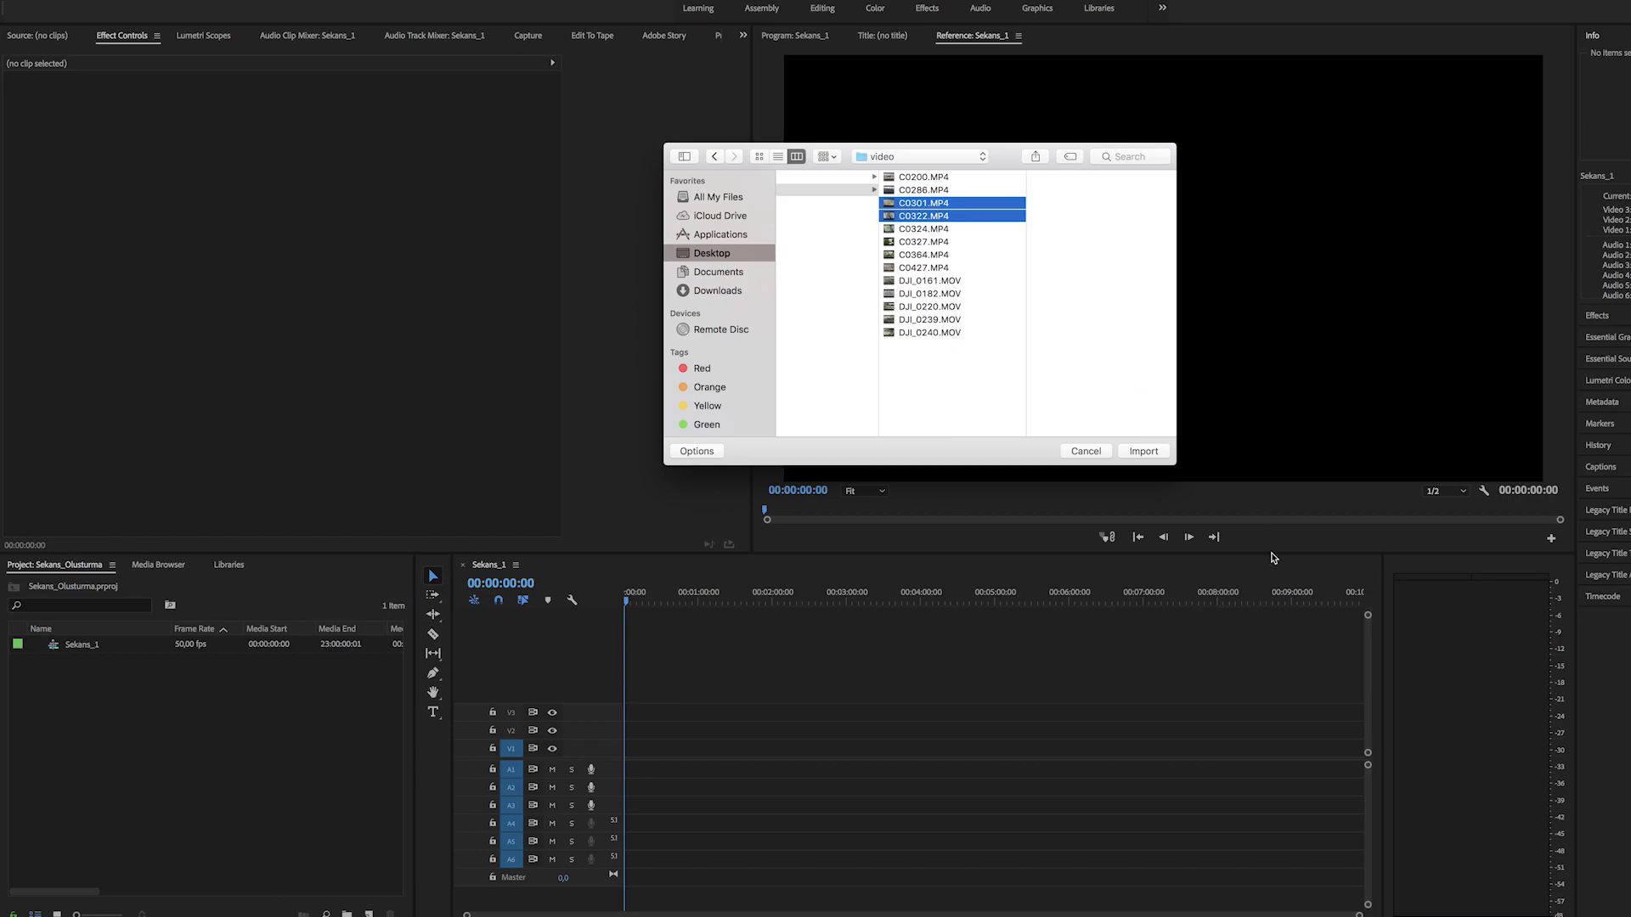
left_click(1144, 451)
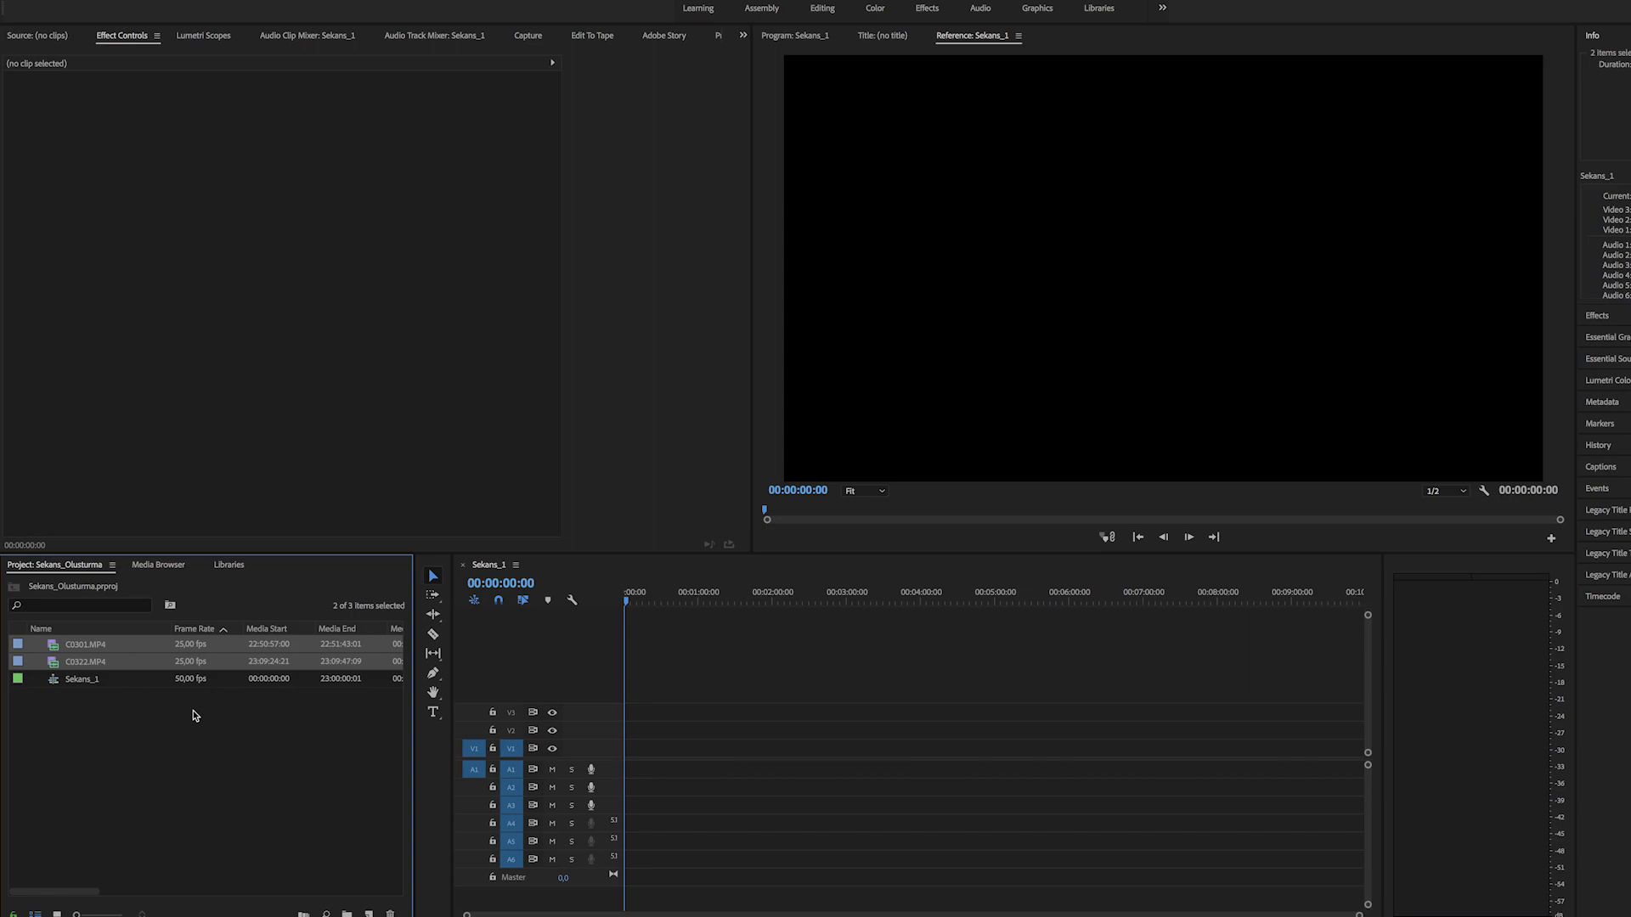
Step: Place the C0322.MP4 clip into the Sekans_1 timeline
left_click(108, 718)
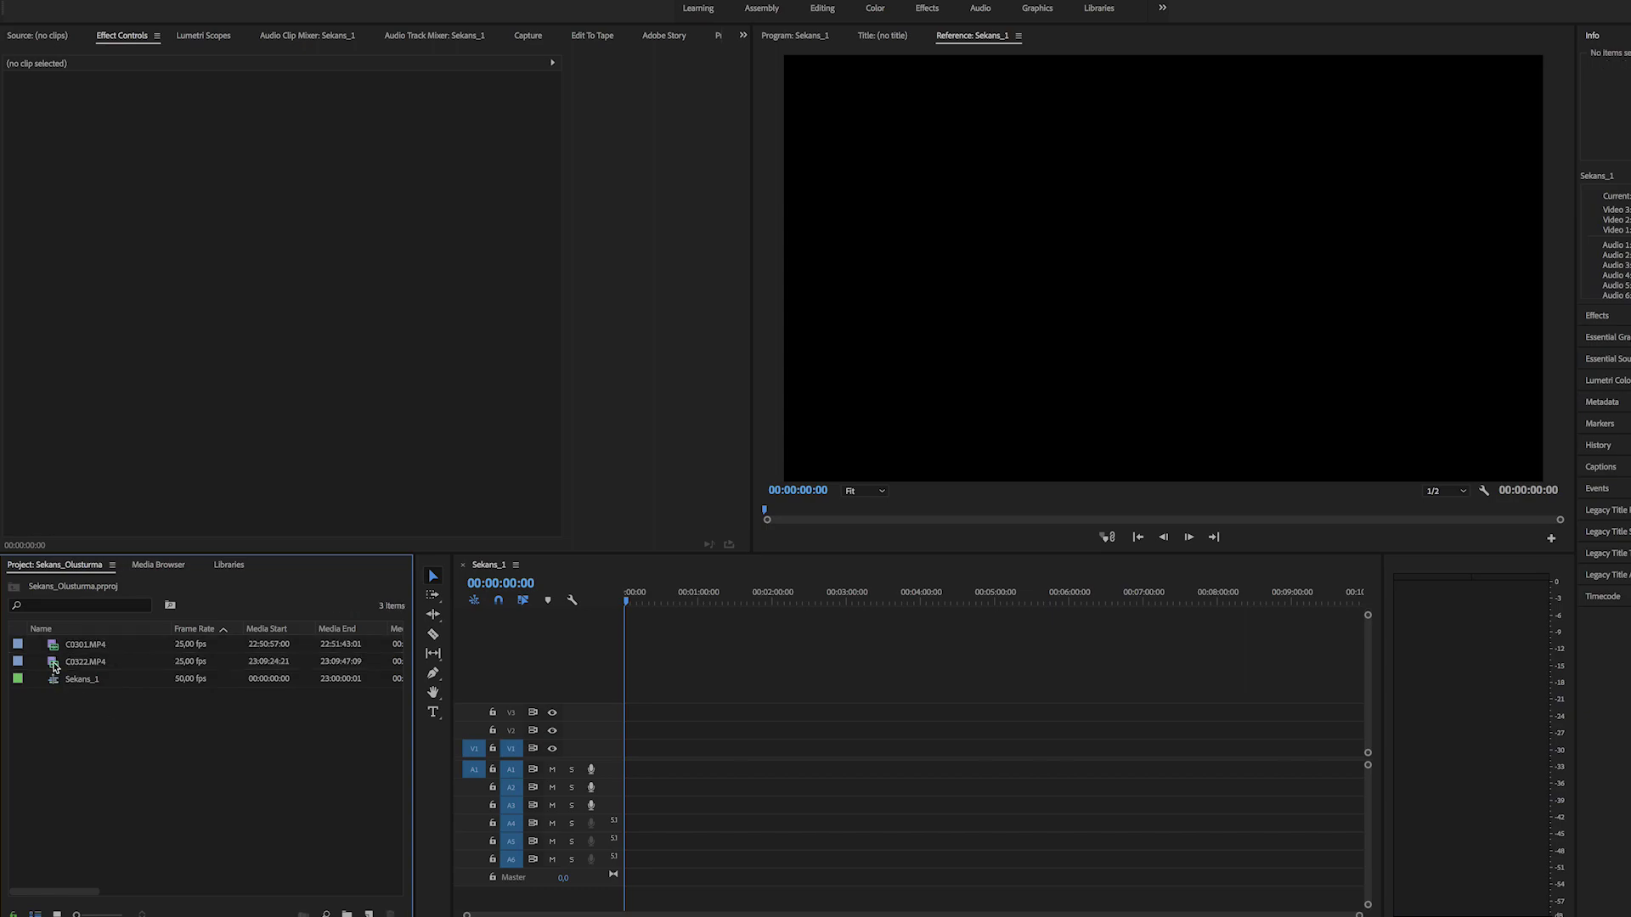
mouse_move(53, 668)
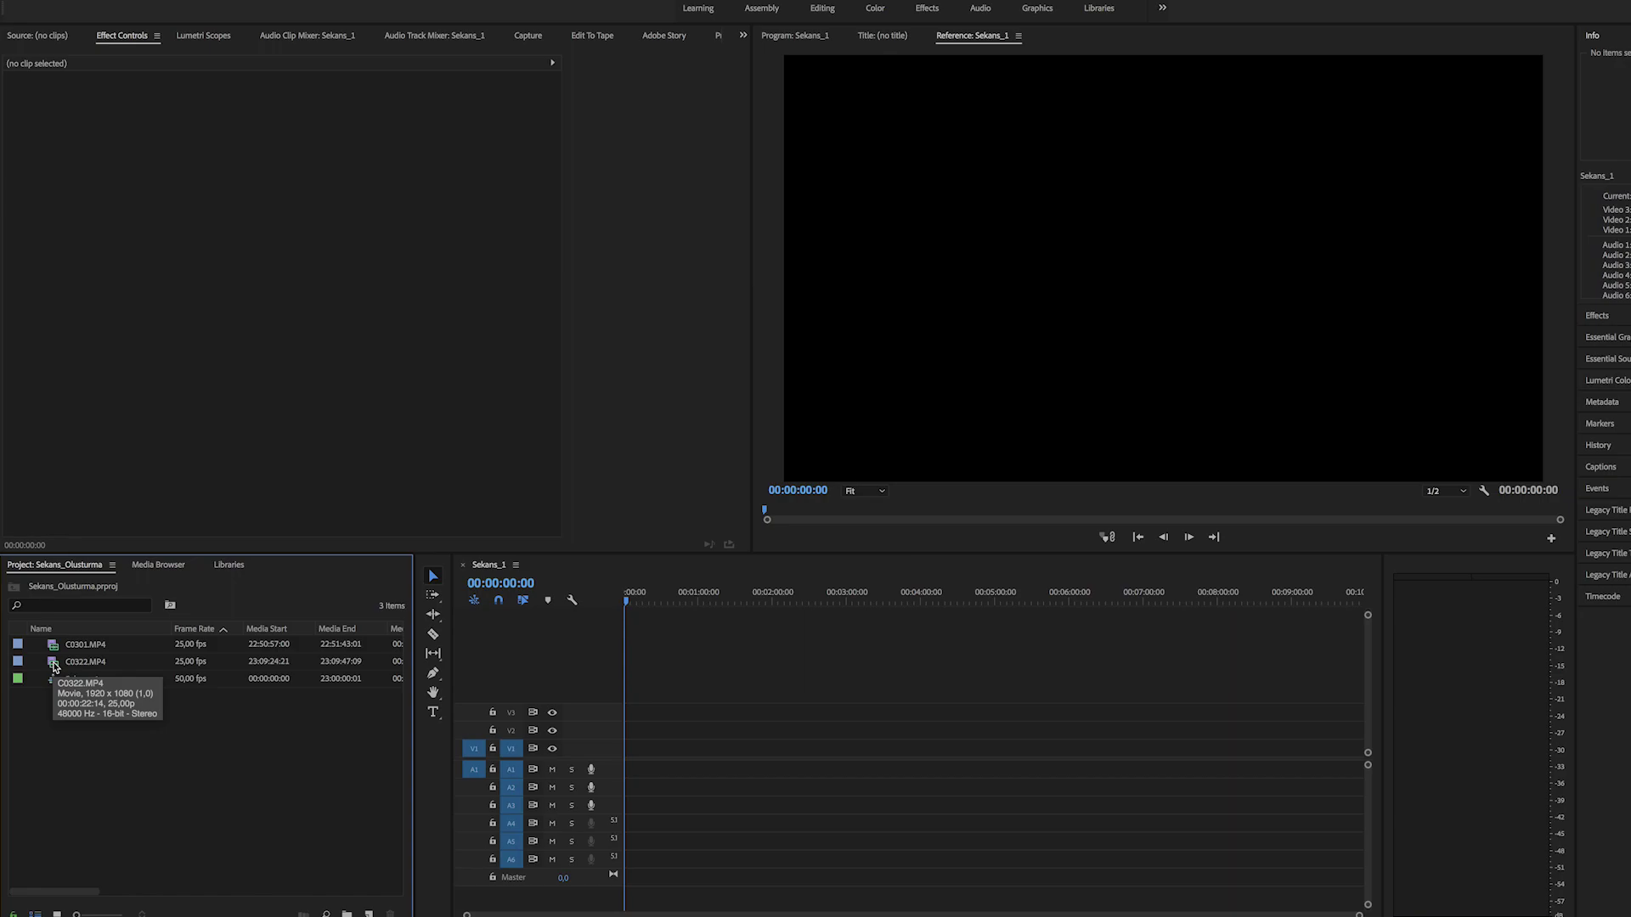
left_click(55, 669)
mouse_move(54, 669)
left_mouse_down()
mouse_move(782, 726)
mouse_move(292, 719)
left_mouse_up()
Step: Close the Sekans_1 timeline and build a new C0322 sequence from C0322.MP4
left_click(516, 565)
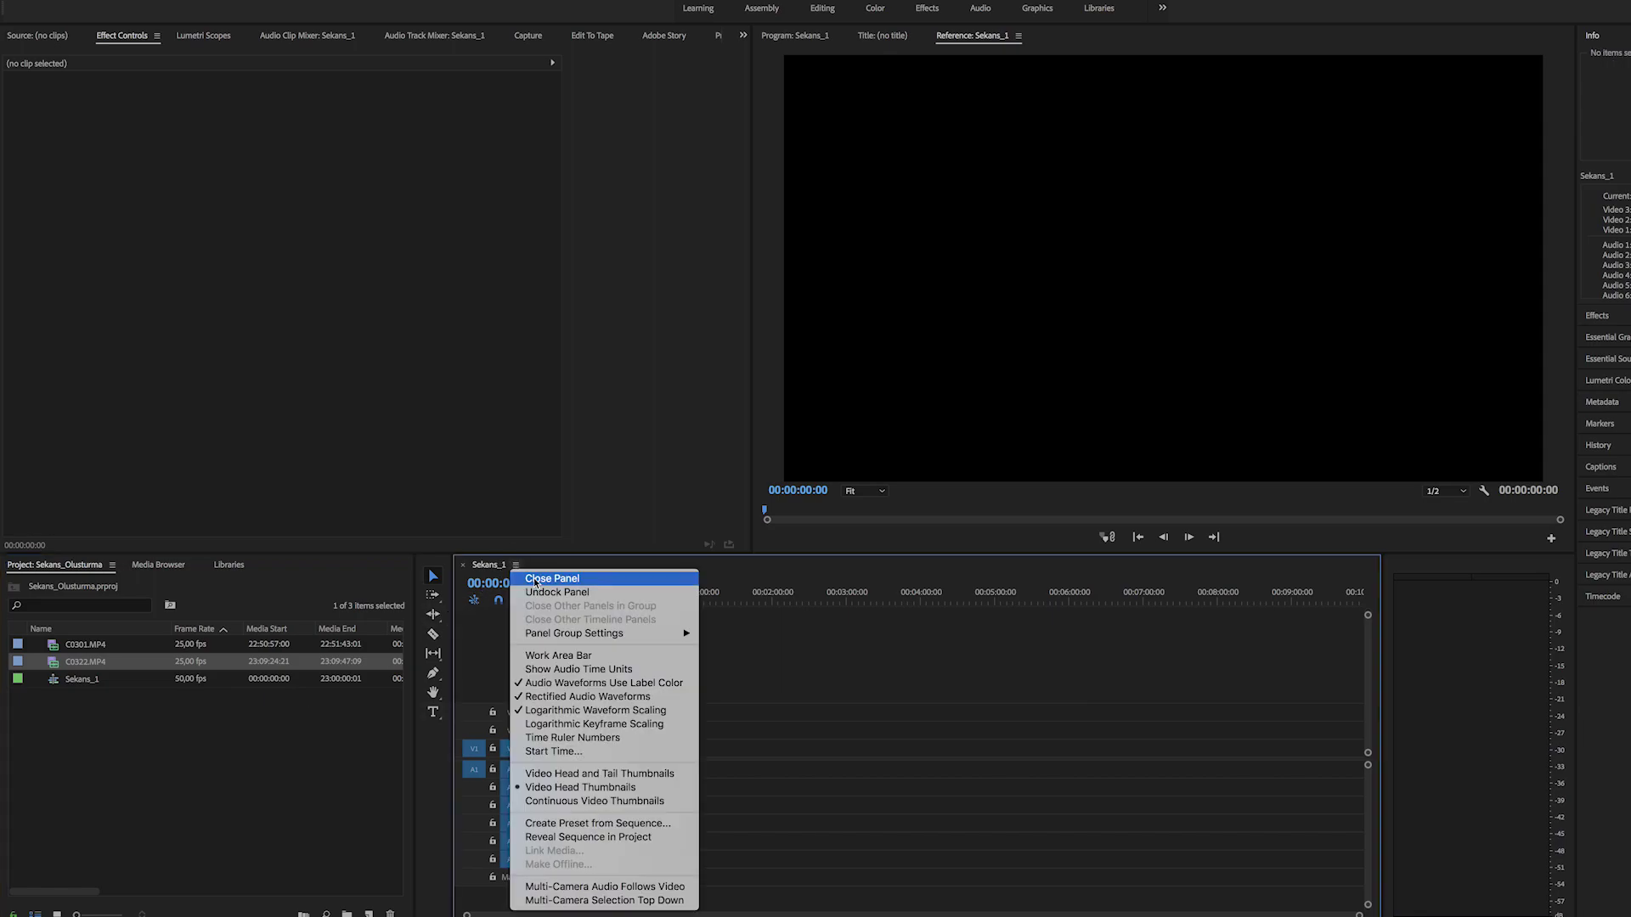
left_click(535, 575)
left_click_drag(53, 665, 684, 706)
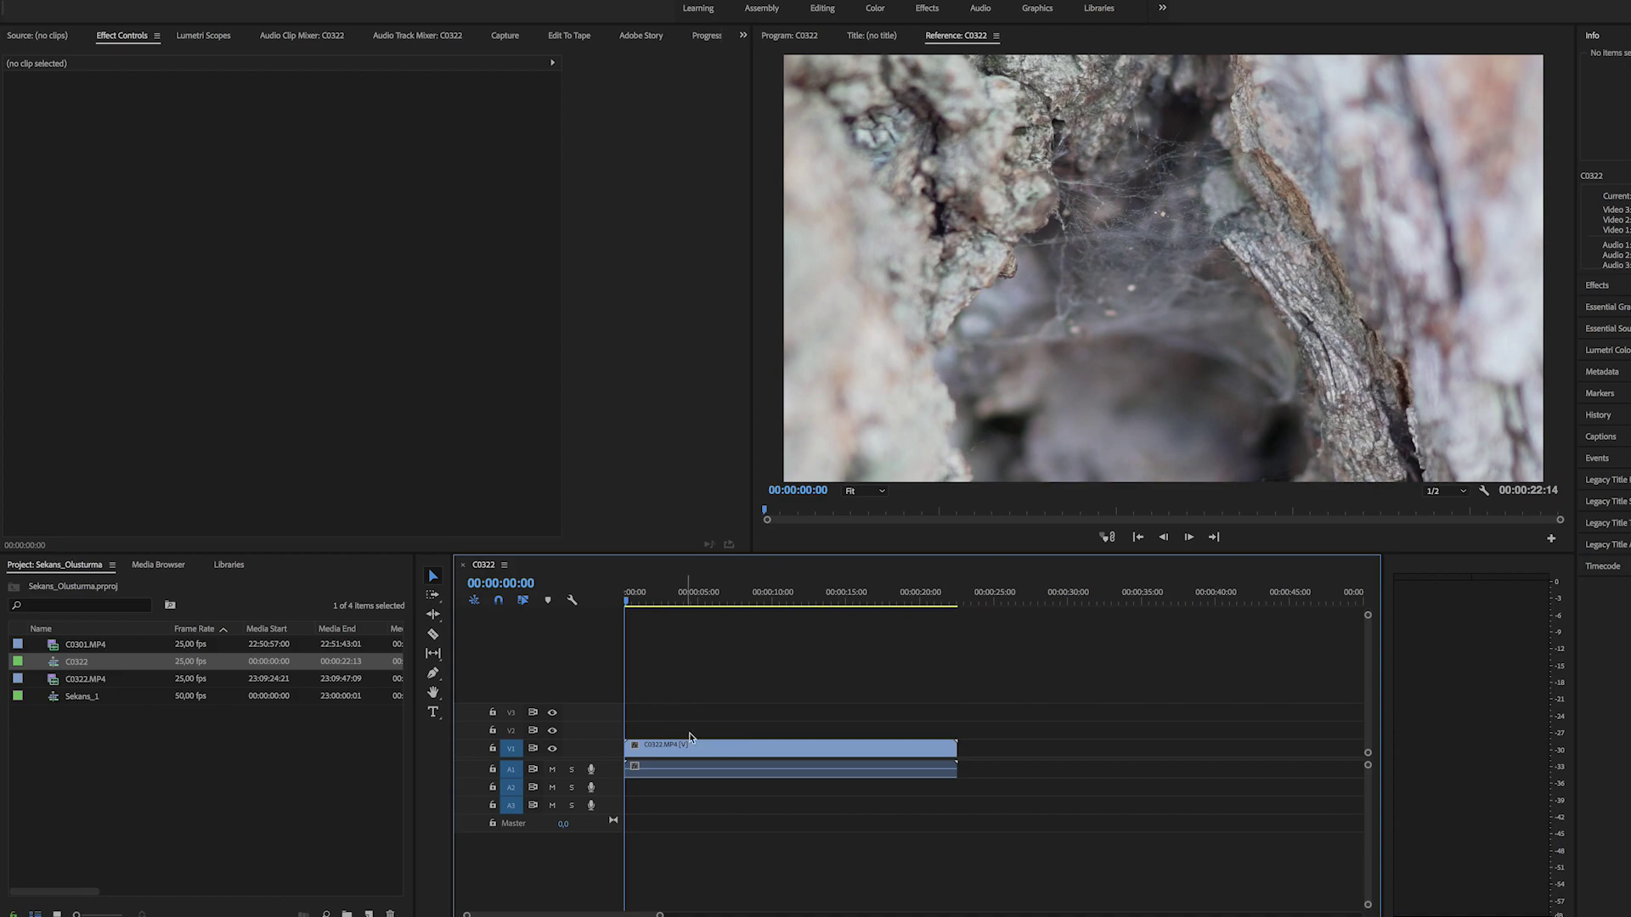
Step: Close the C0322 sequence's timeline panel
left_click(182, 718)
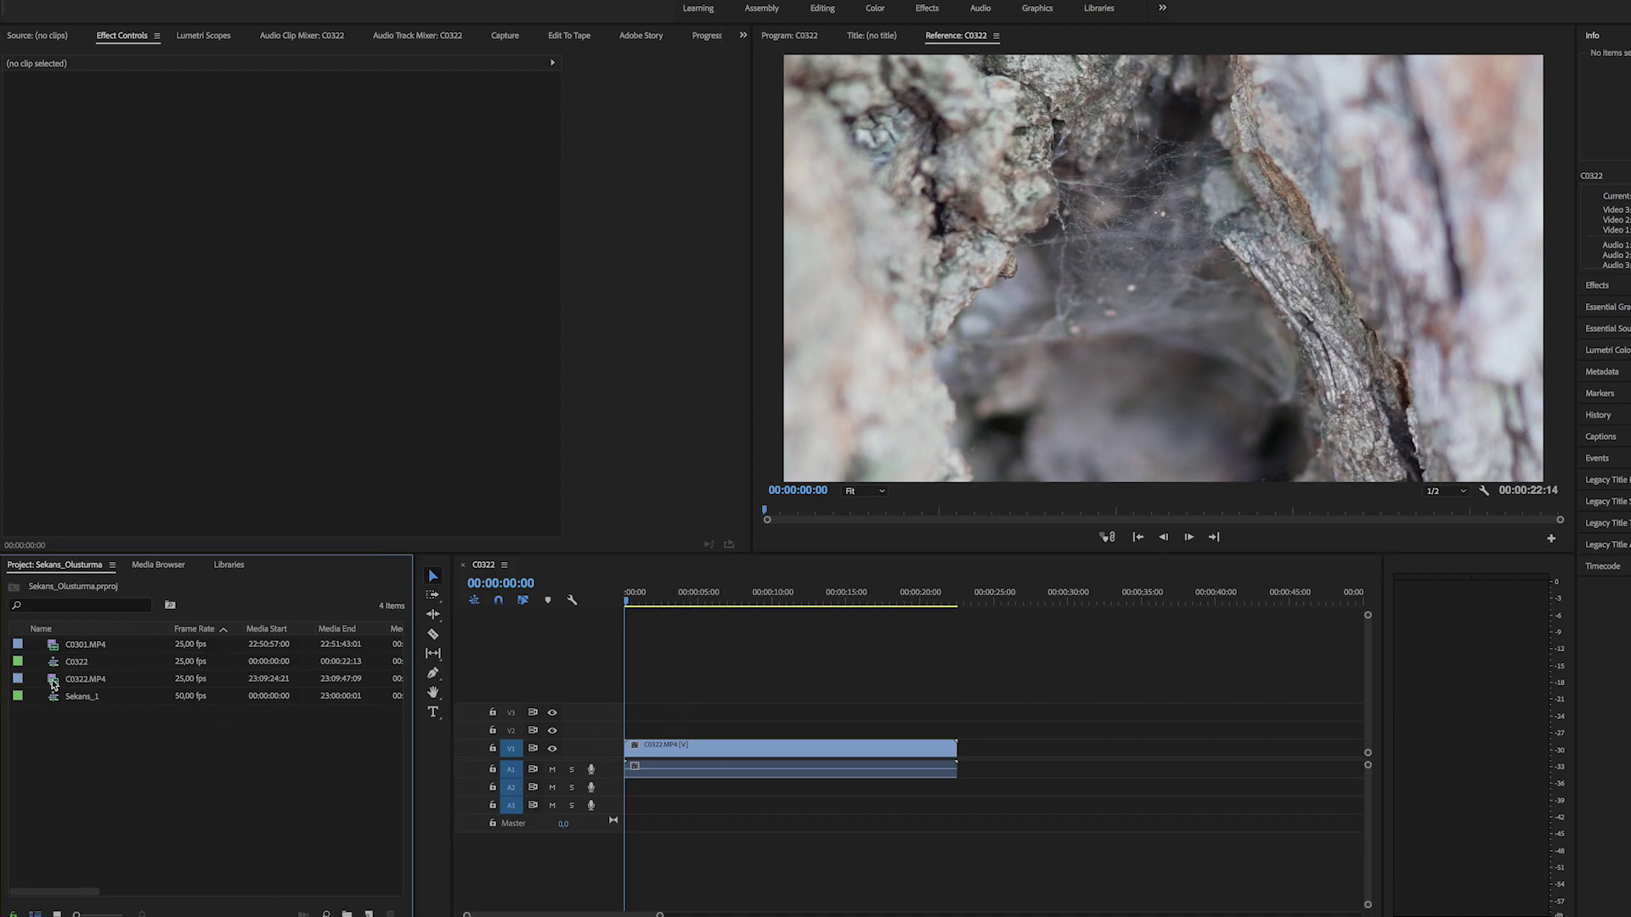
left_click(54, 680)
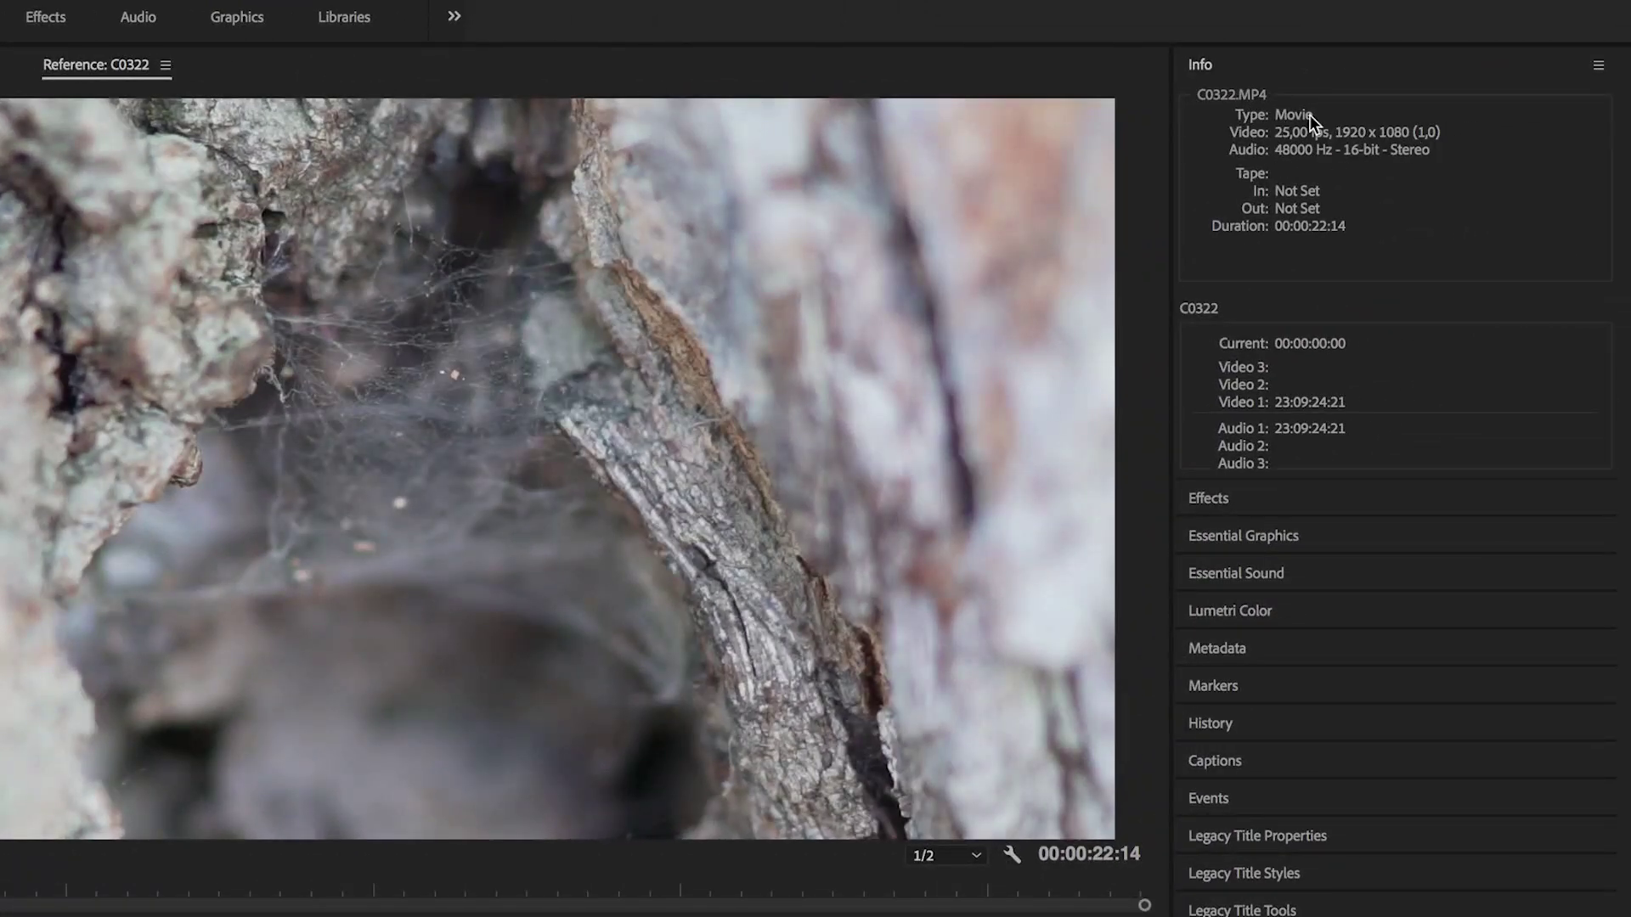
left_click(1243, 150)
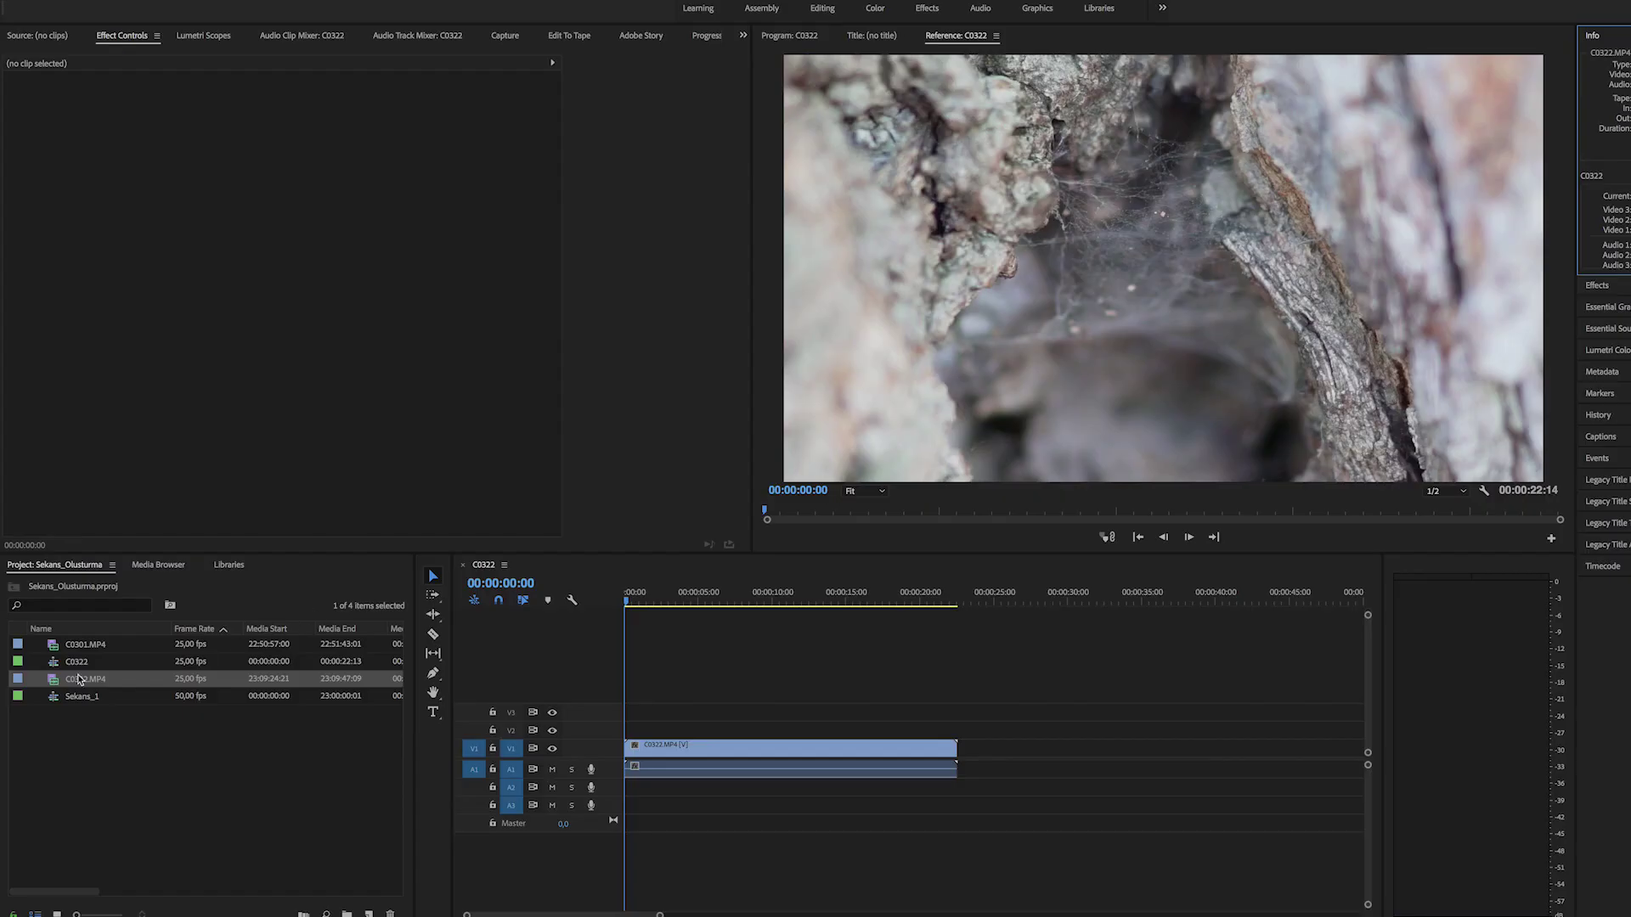
left_click(53, 663)
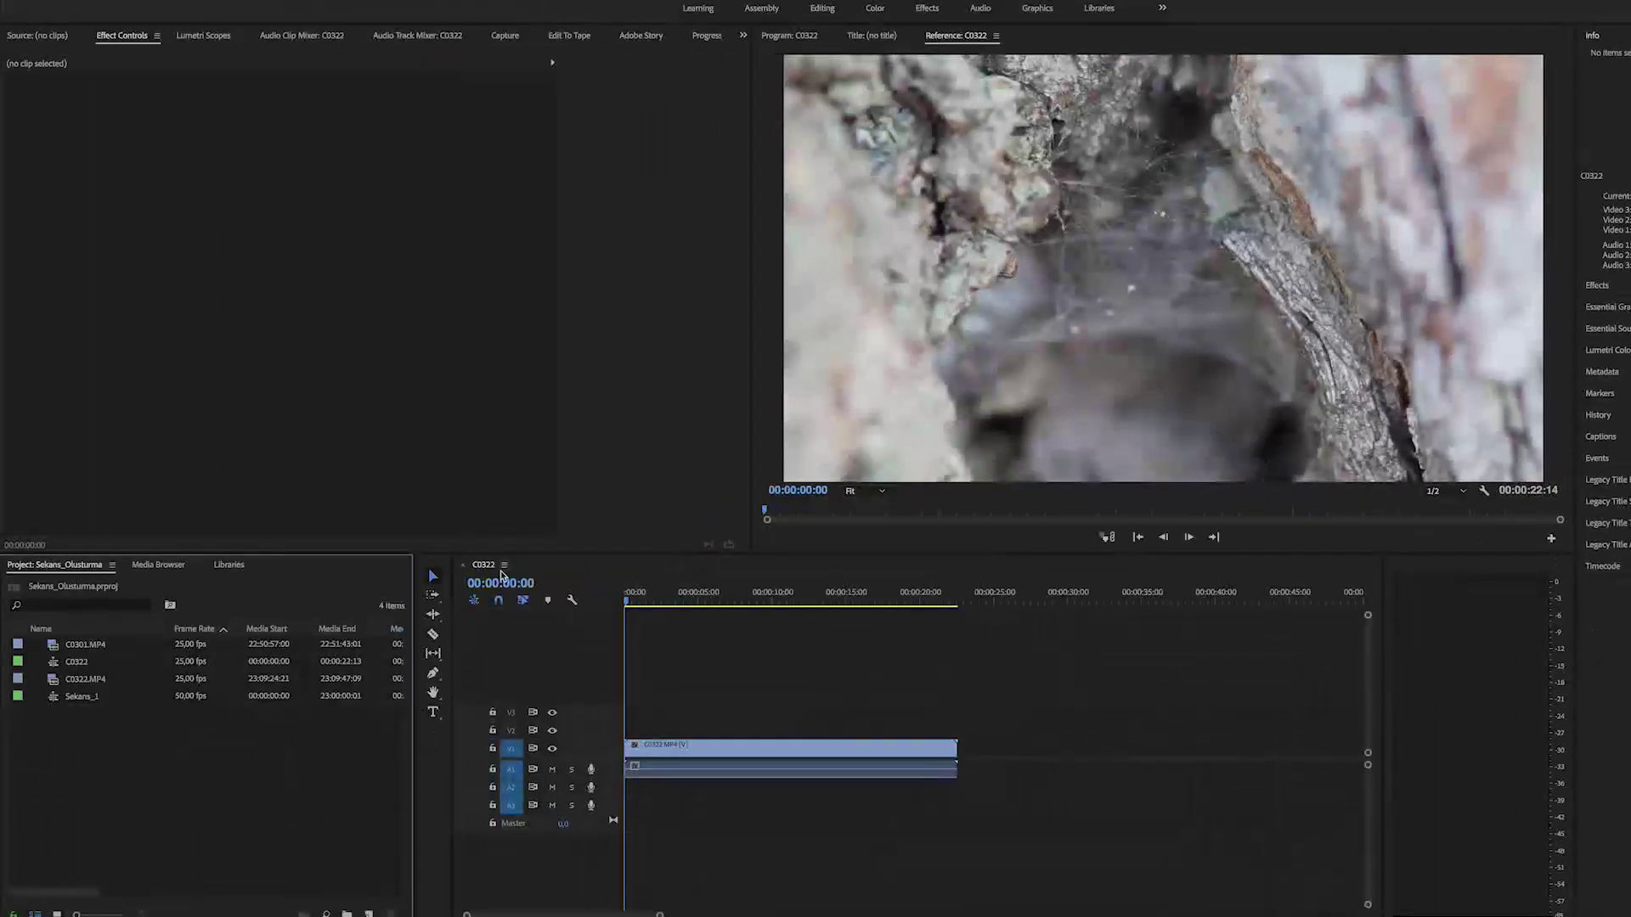
left_click(504, 565)
left_click(510, 578)
Step: Delete the C0322 and Sekans_1 sequences from the Project panel
left_click(54, 655)
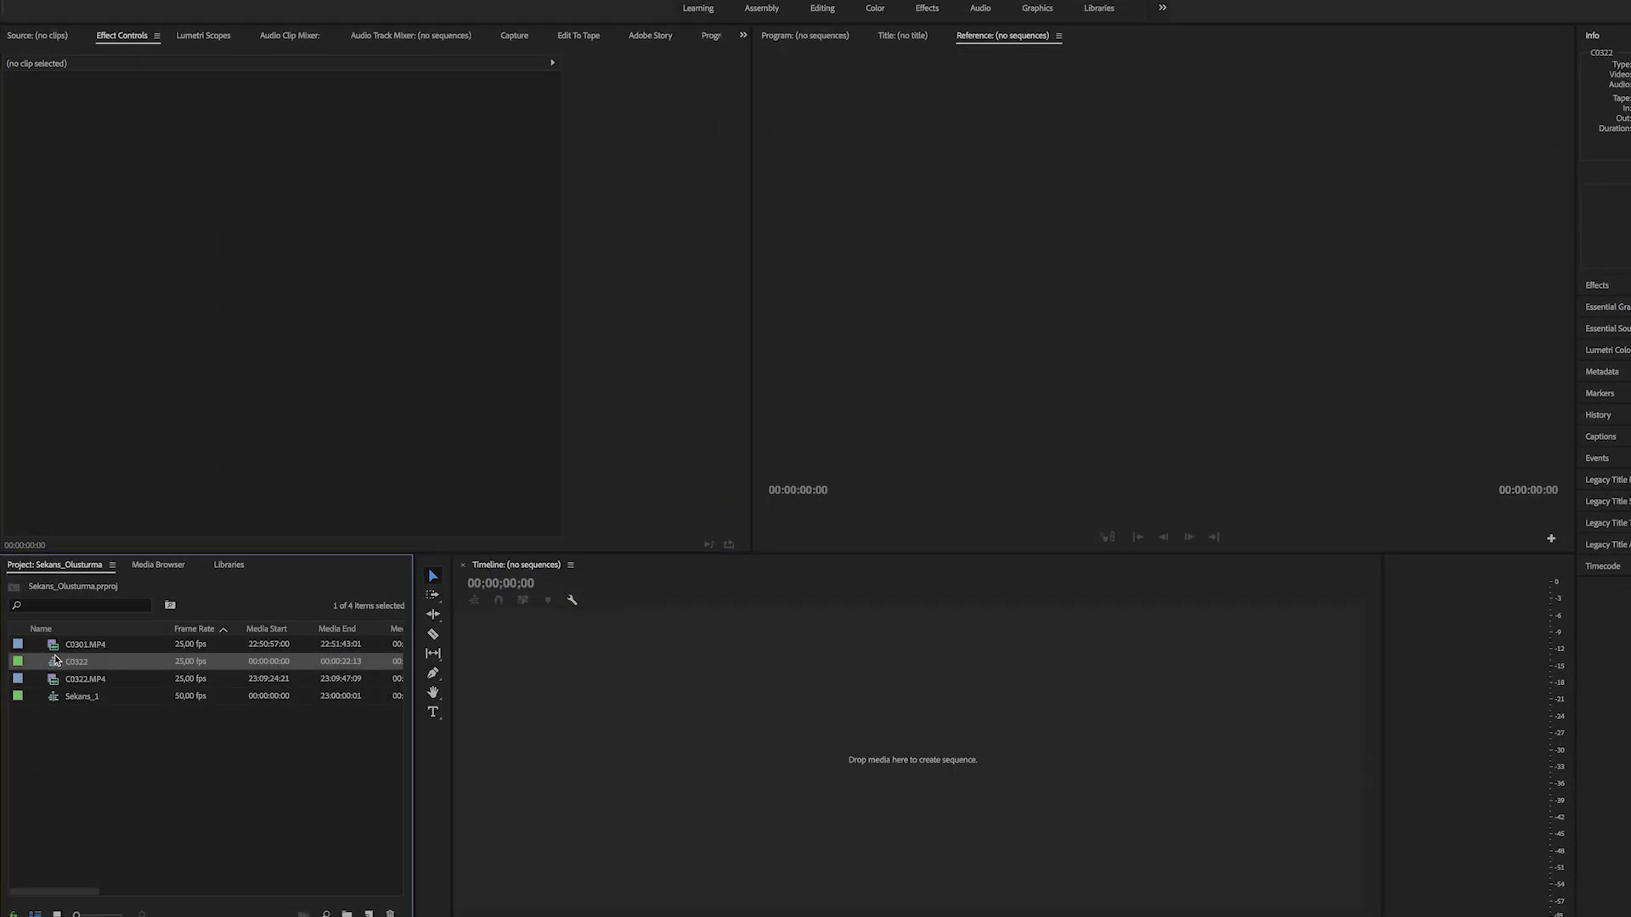
key("Delete")
left_click(61, 680)
key("Delete")
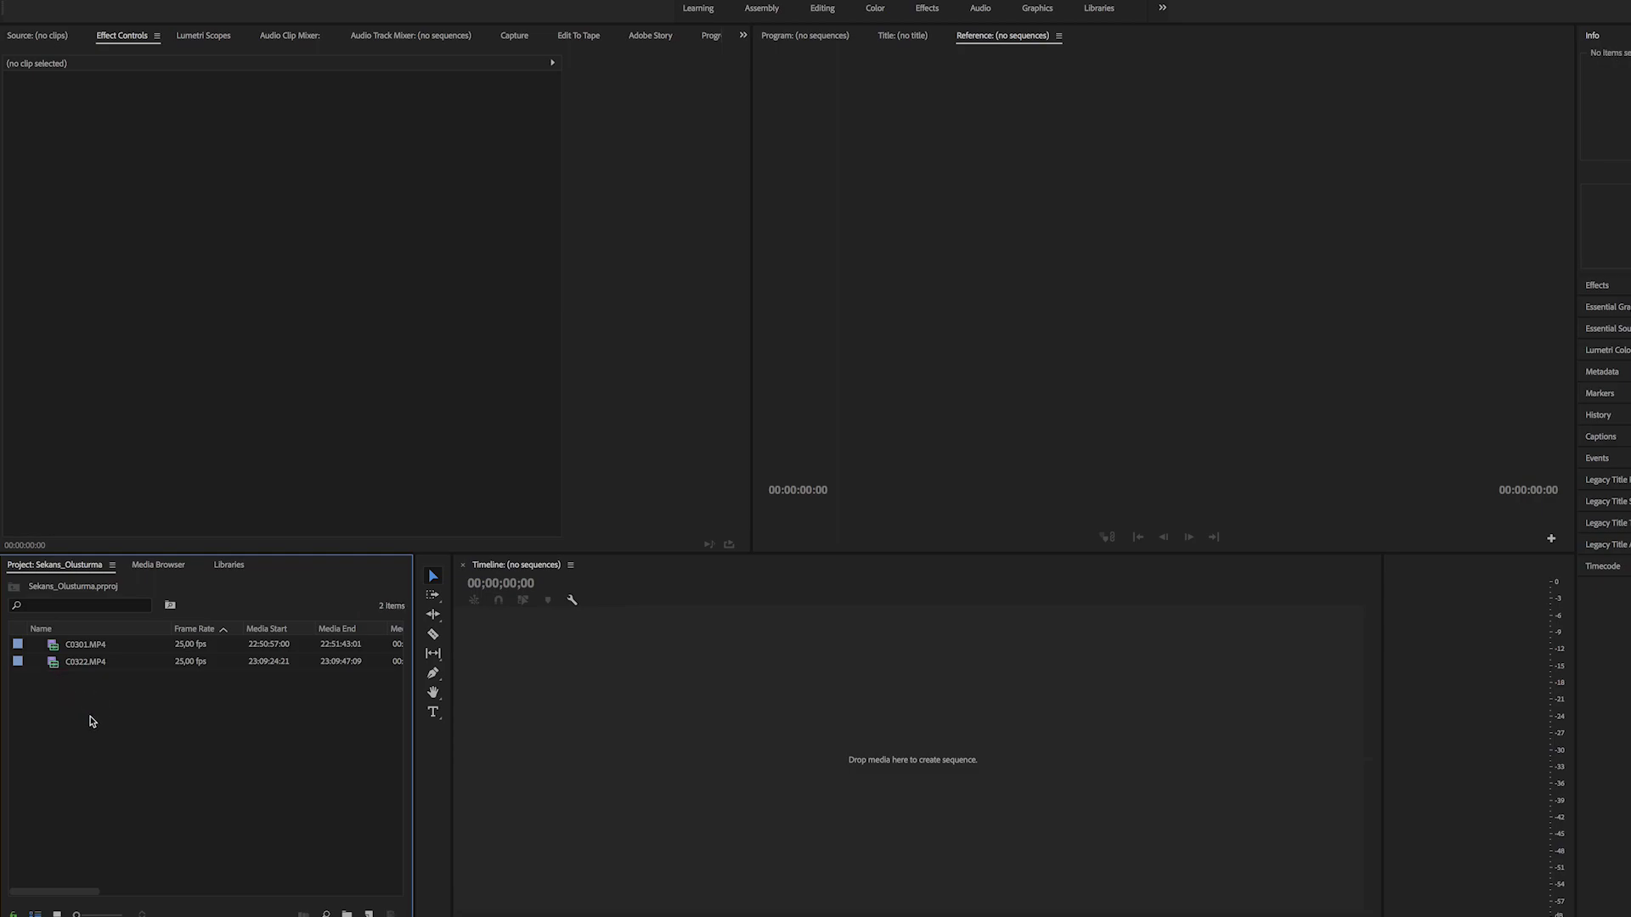
left_click(54, 648)
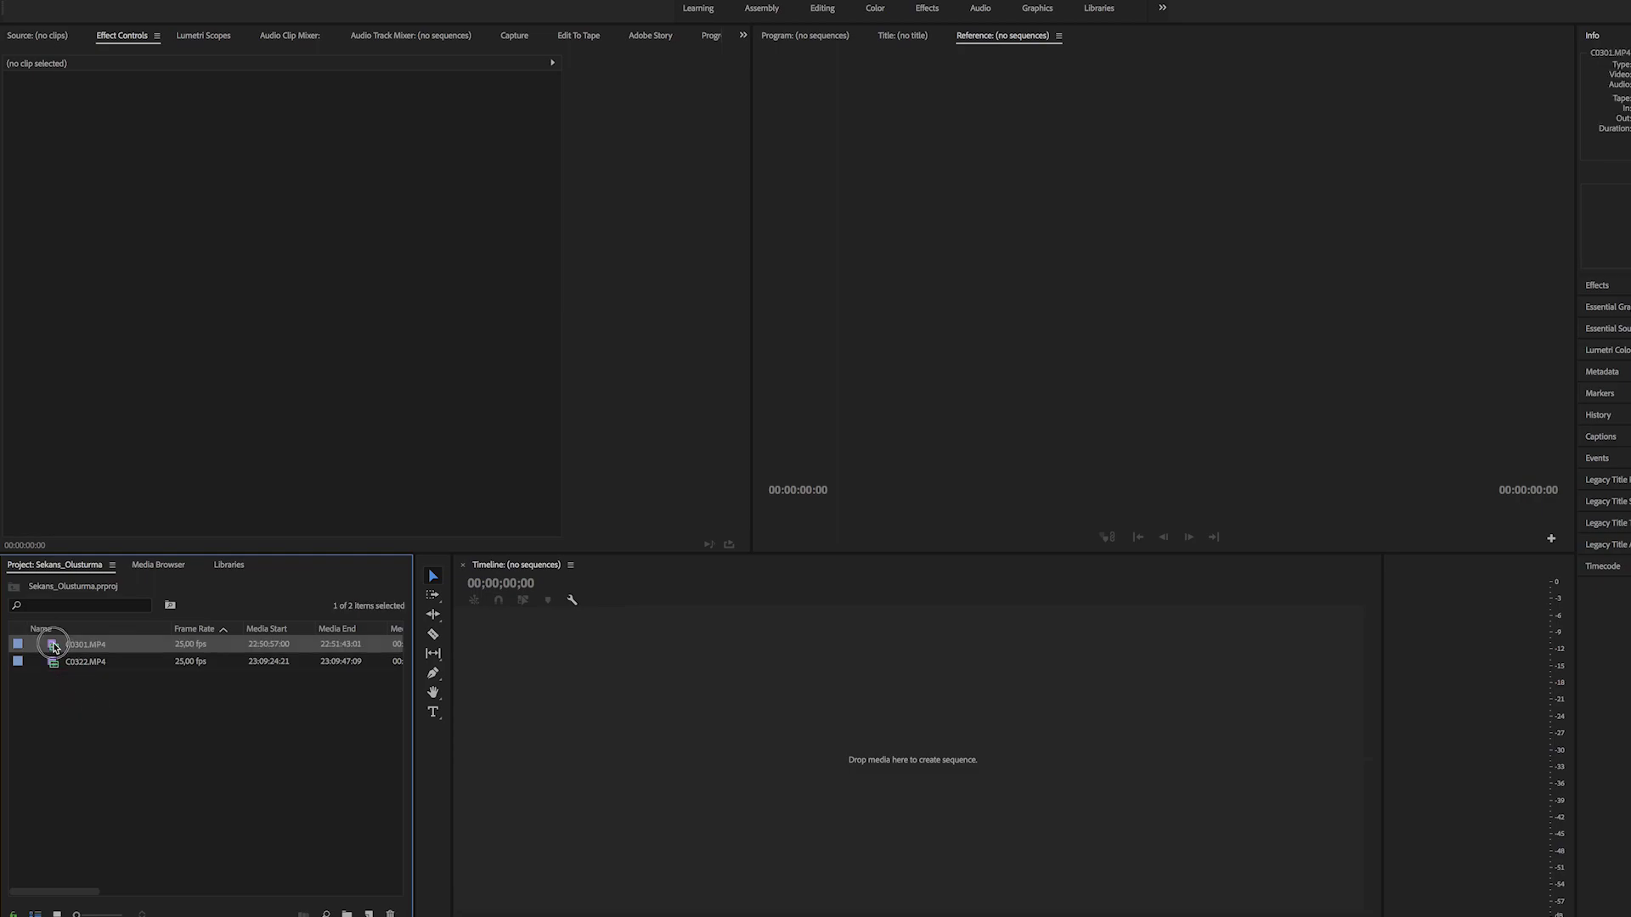
Step: Create a C0301 sequence by dragging C0301.MP4 onto the New Item button
left_click_drag(54, 648, 316, 784)
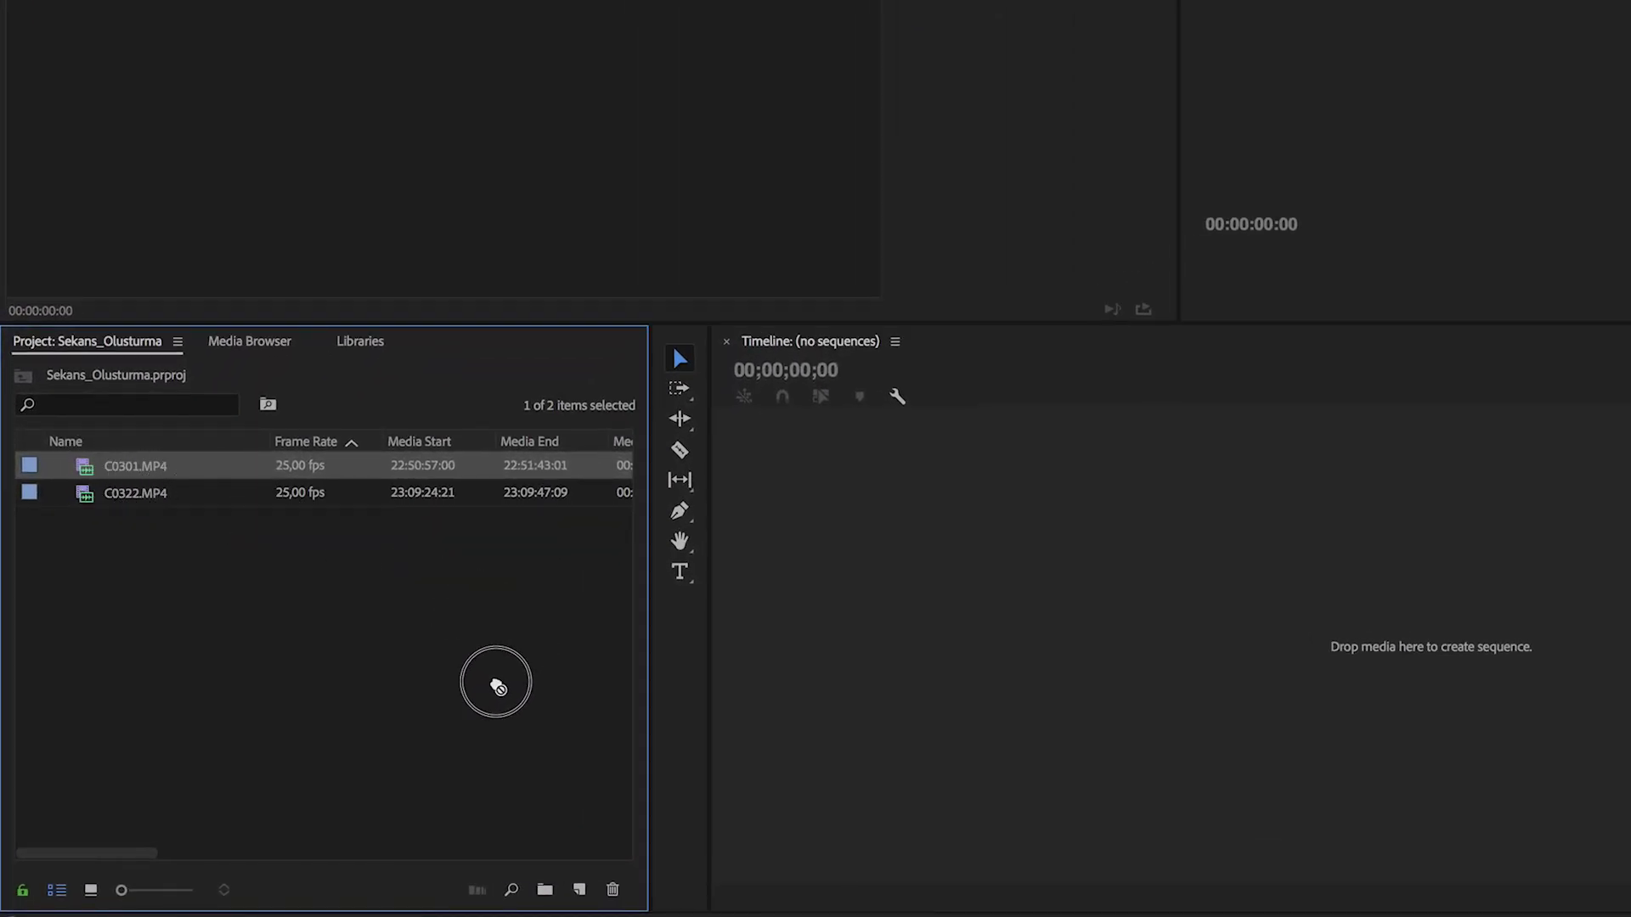
left_click_drag(497, 686, 541, 793)
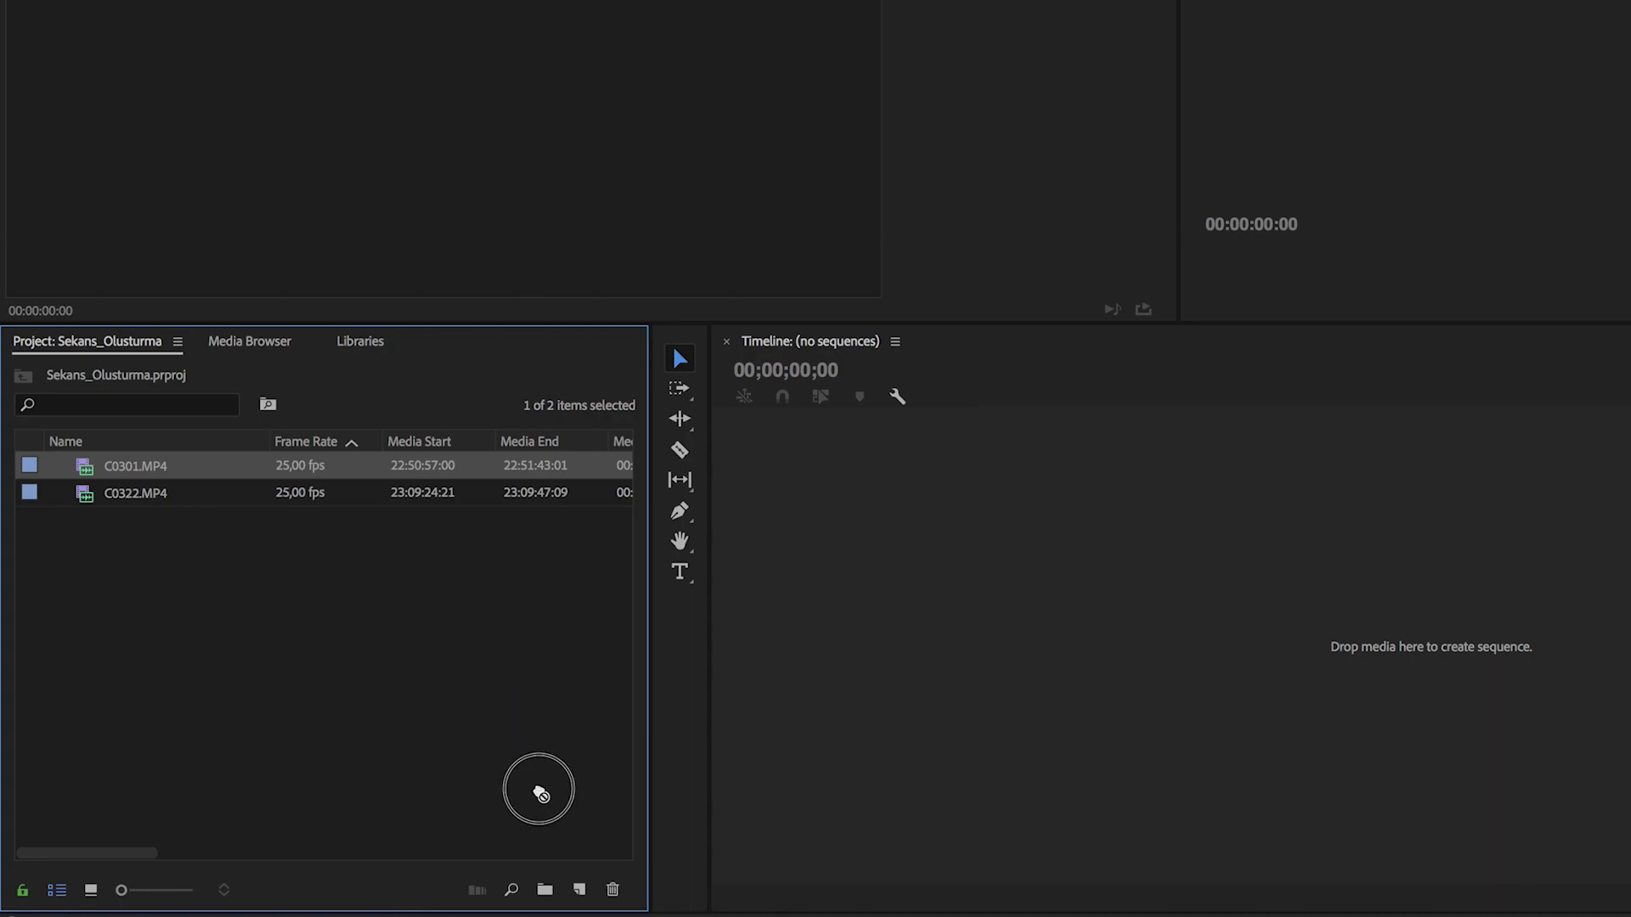
left_click_drag(540, 793, 582, 890)
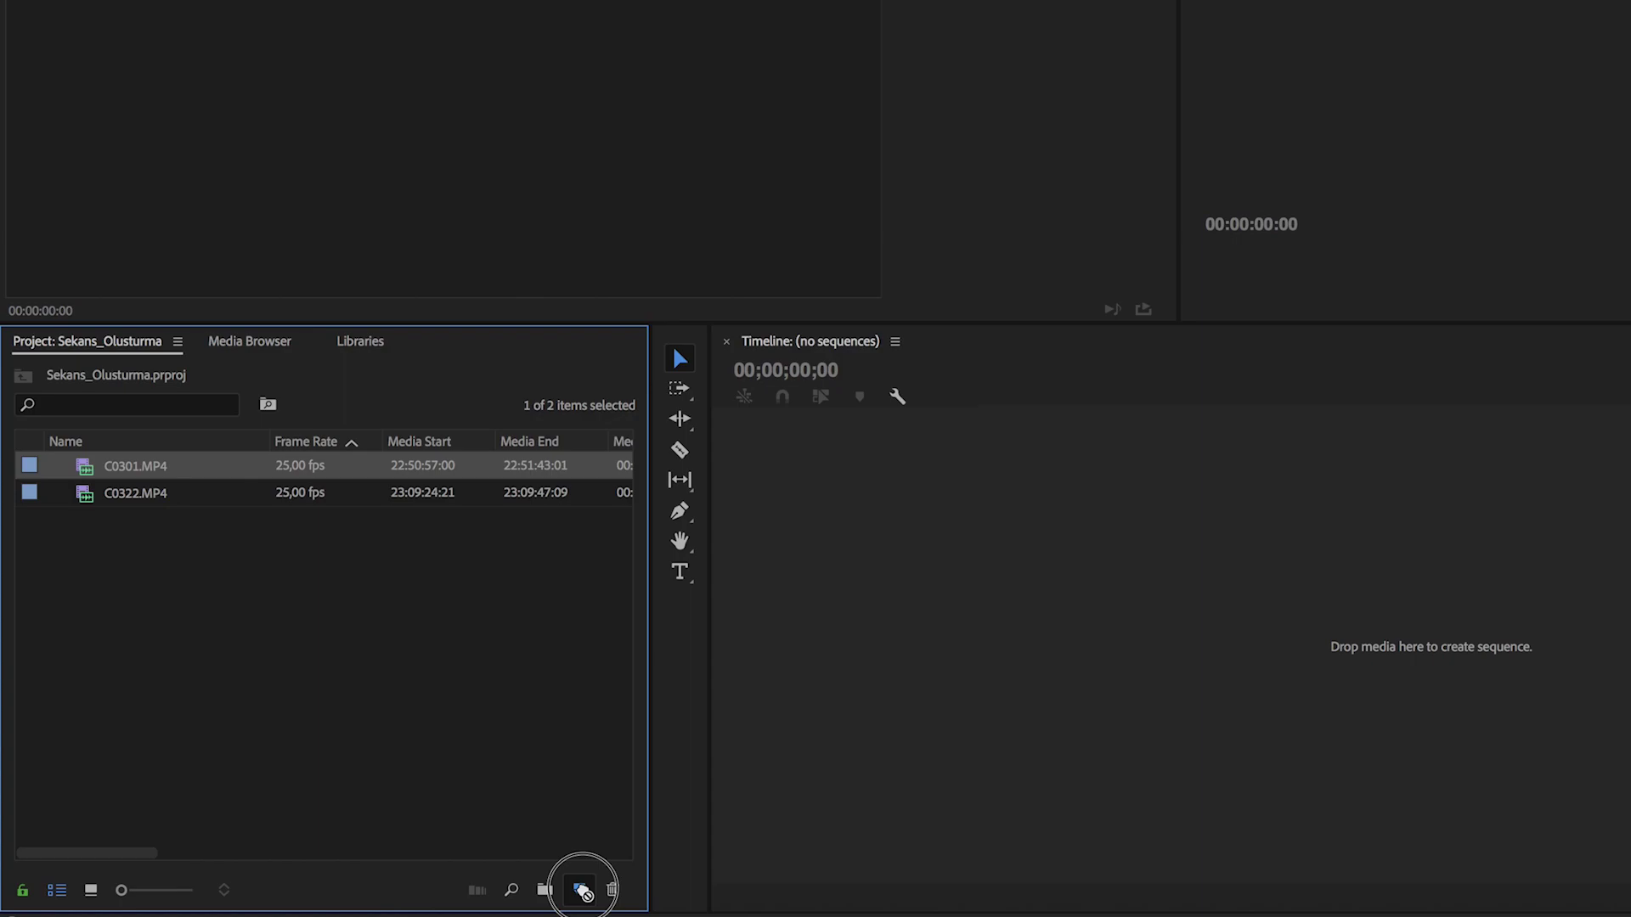
left_click_drag(582, 890, 582, 890)
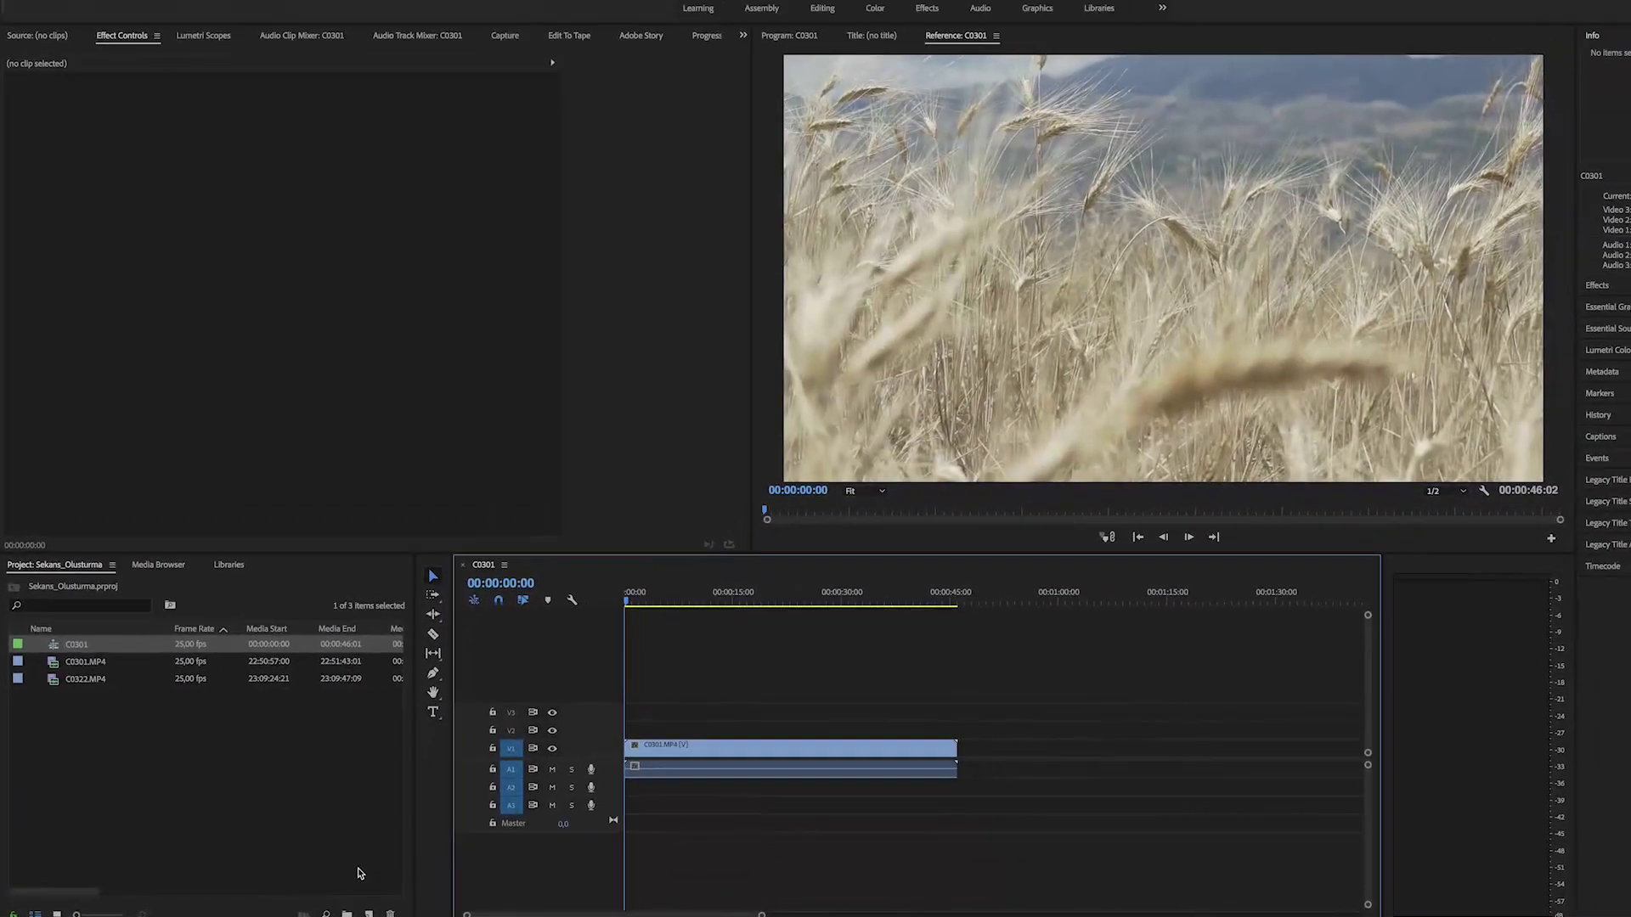
Step: Close the C0301 timeline with Close Panel and select the C0301 sequence
left_click(157, 757)
left_click(56, 662)
left_click(62, 648)
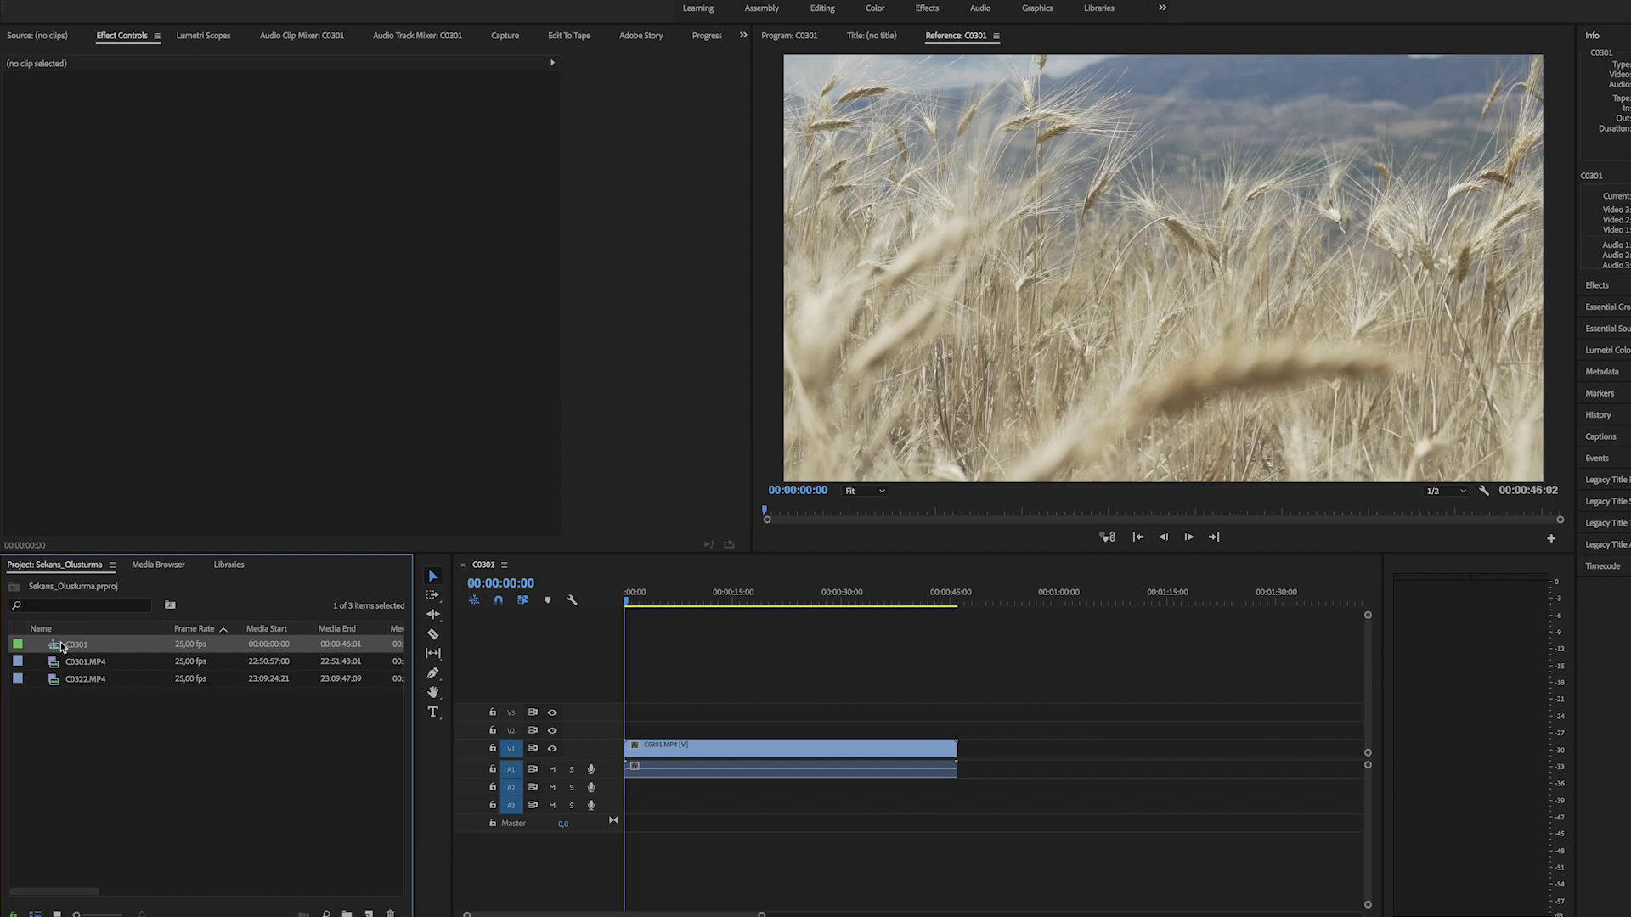
left_click(503, 565)
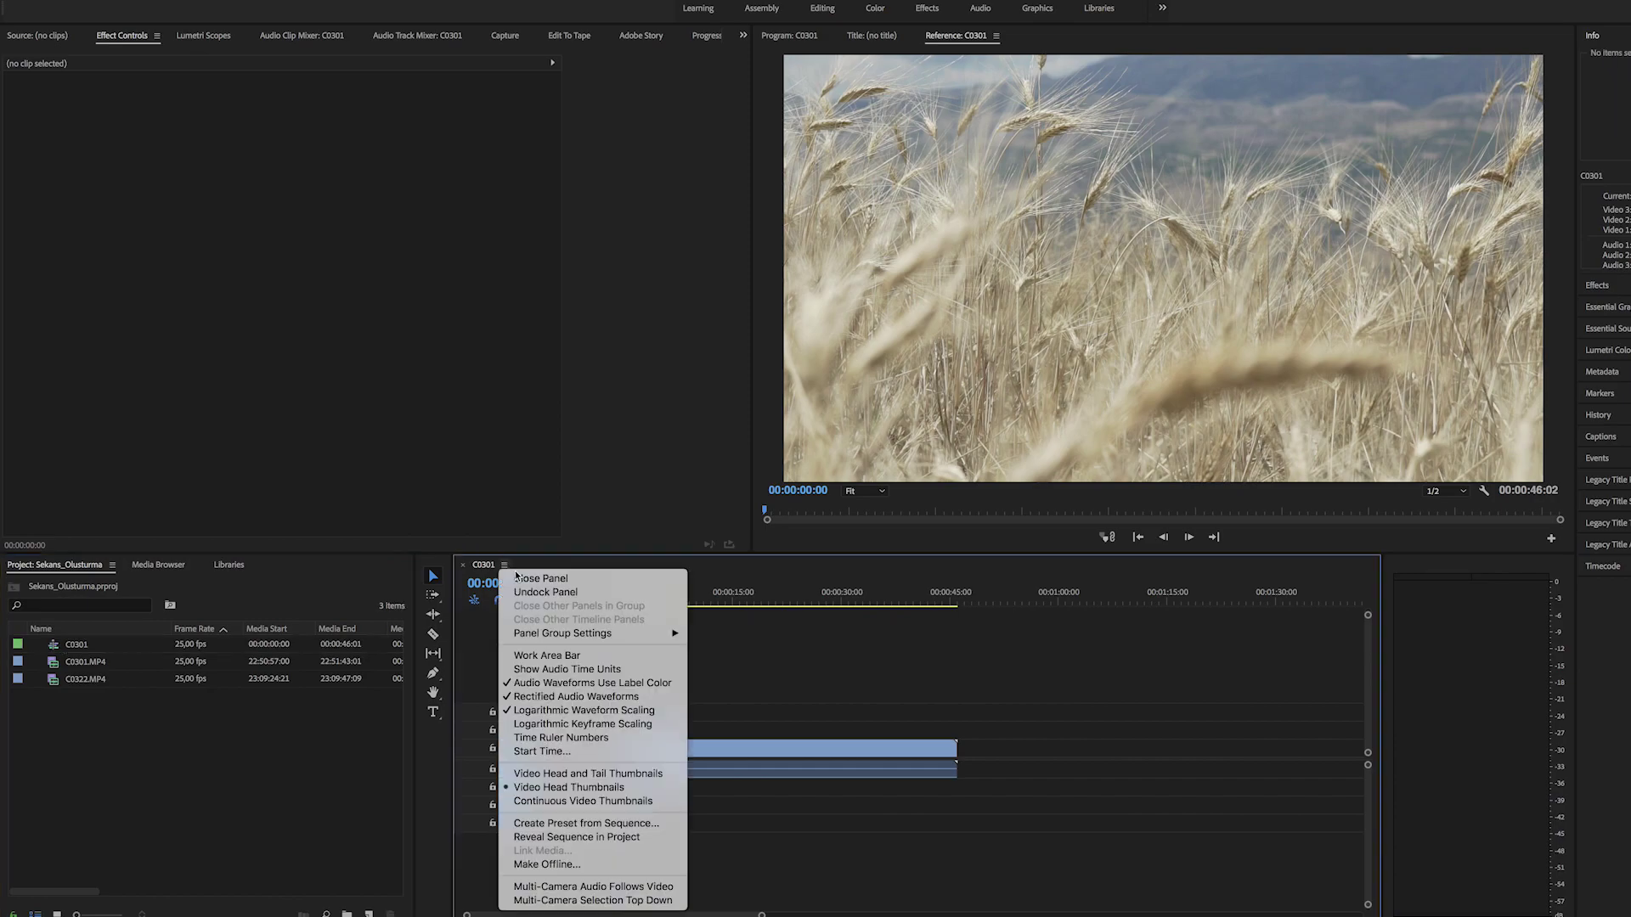
left_click(525, 586)
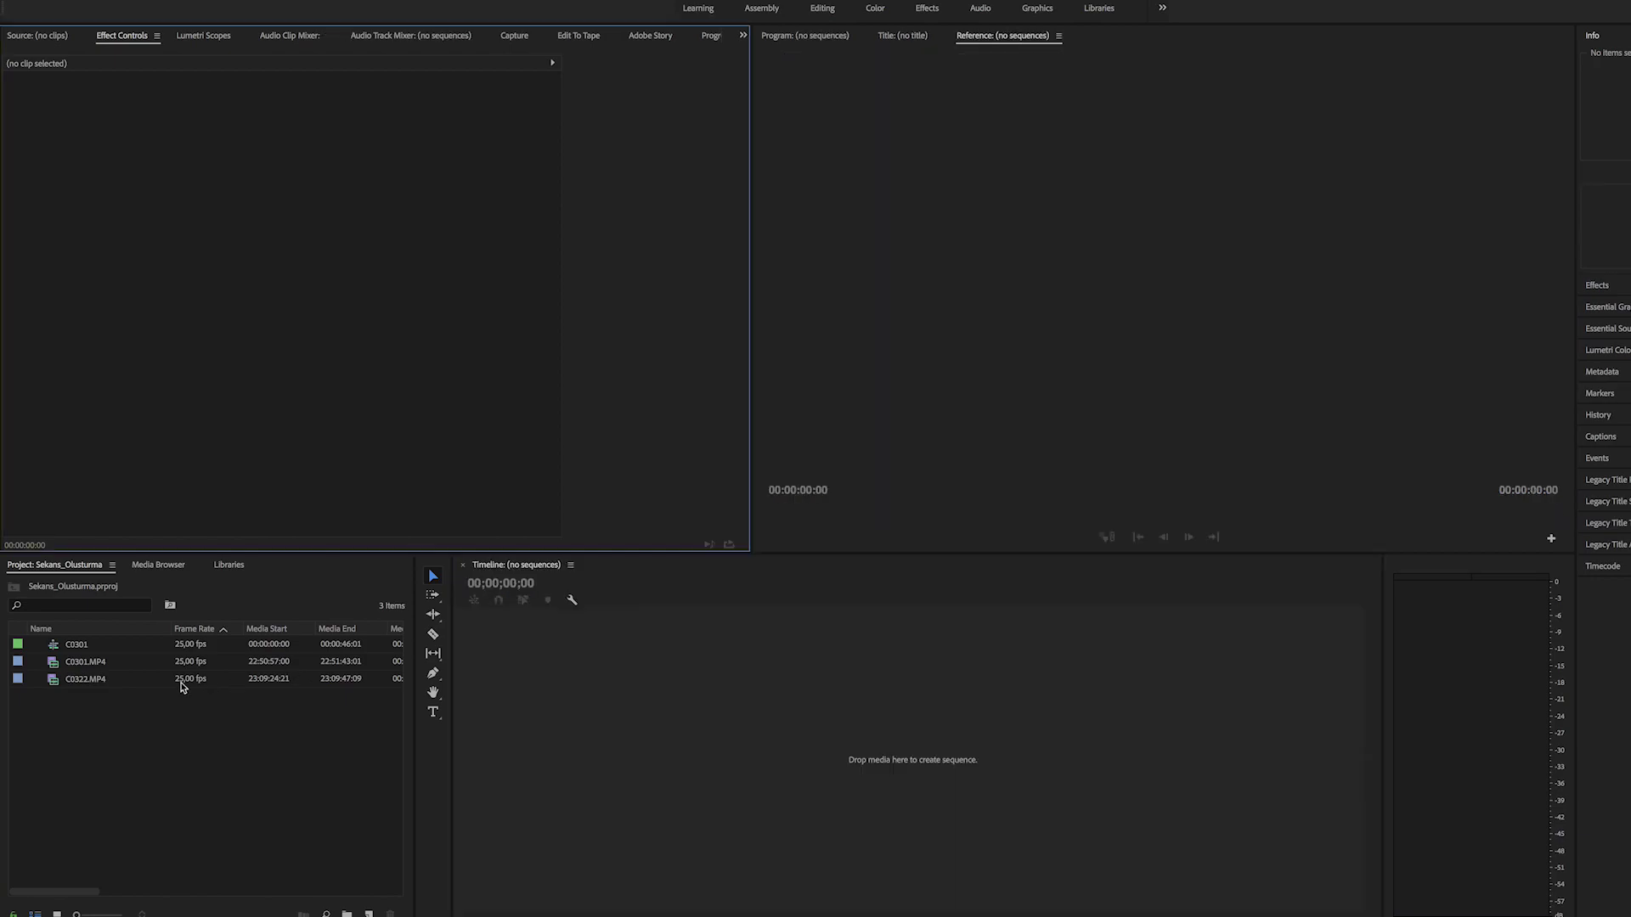
left_click(52, 647)
Step: Delete the old C0301 sequence and make a new one via New Sequence From Clip on C0301.MP4
key("Delete")
left_click(54, 649)
right_click(53, 648)
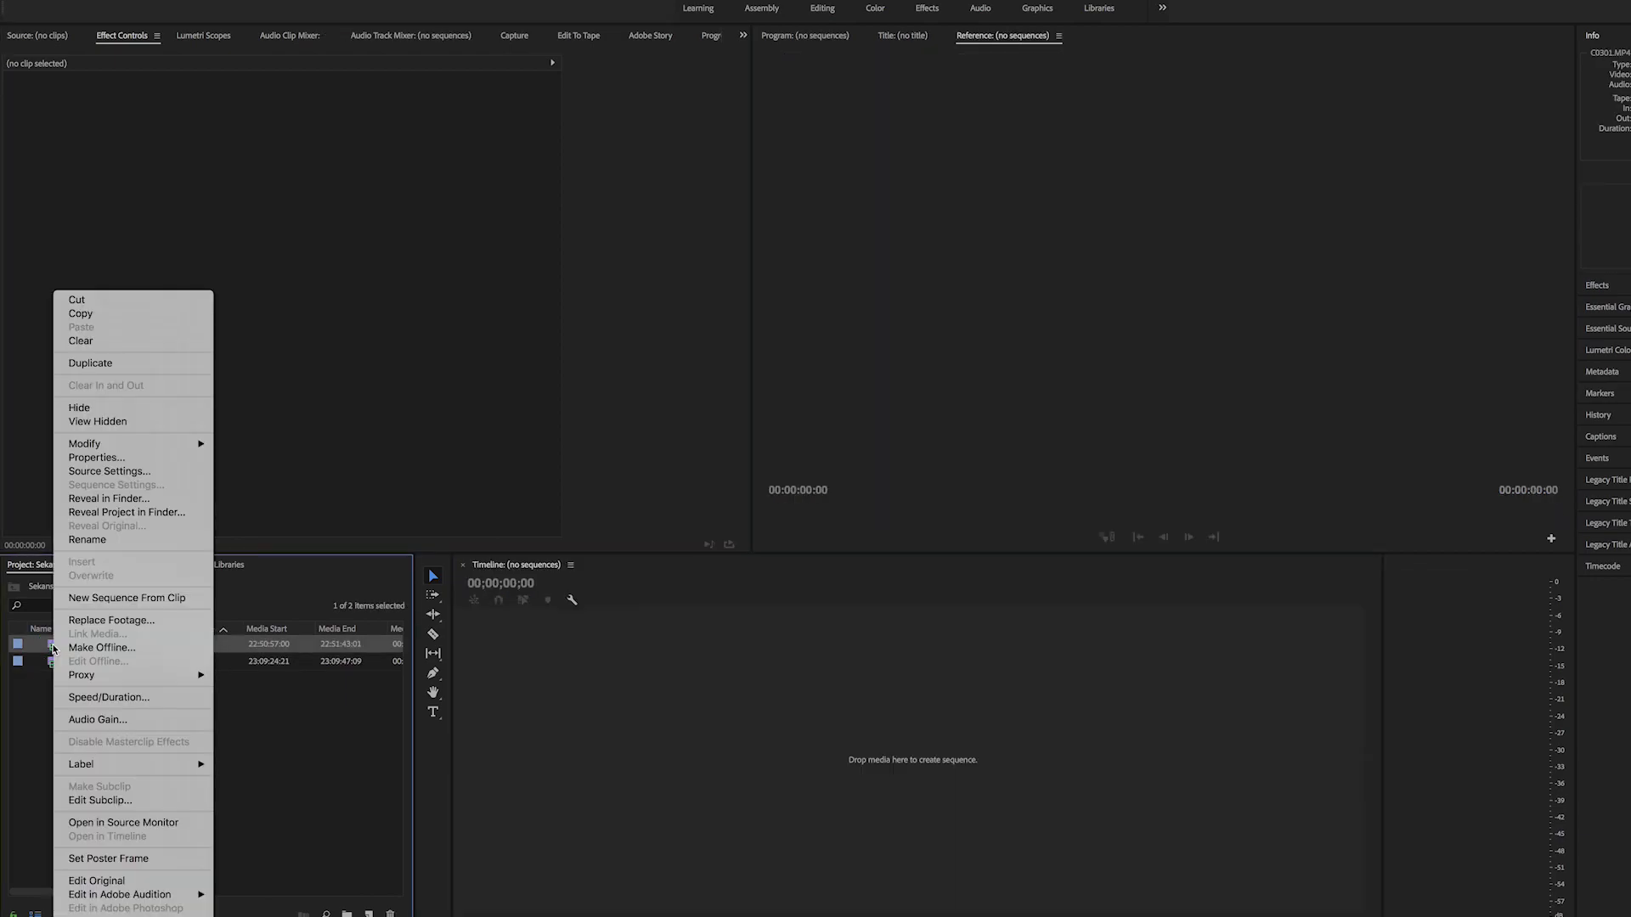
left_click(142, 599)
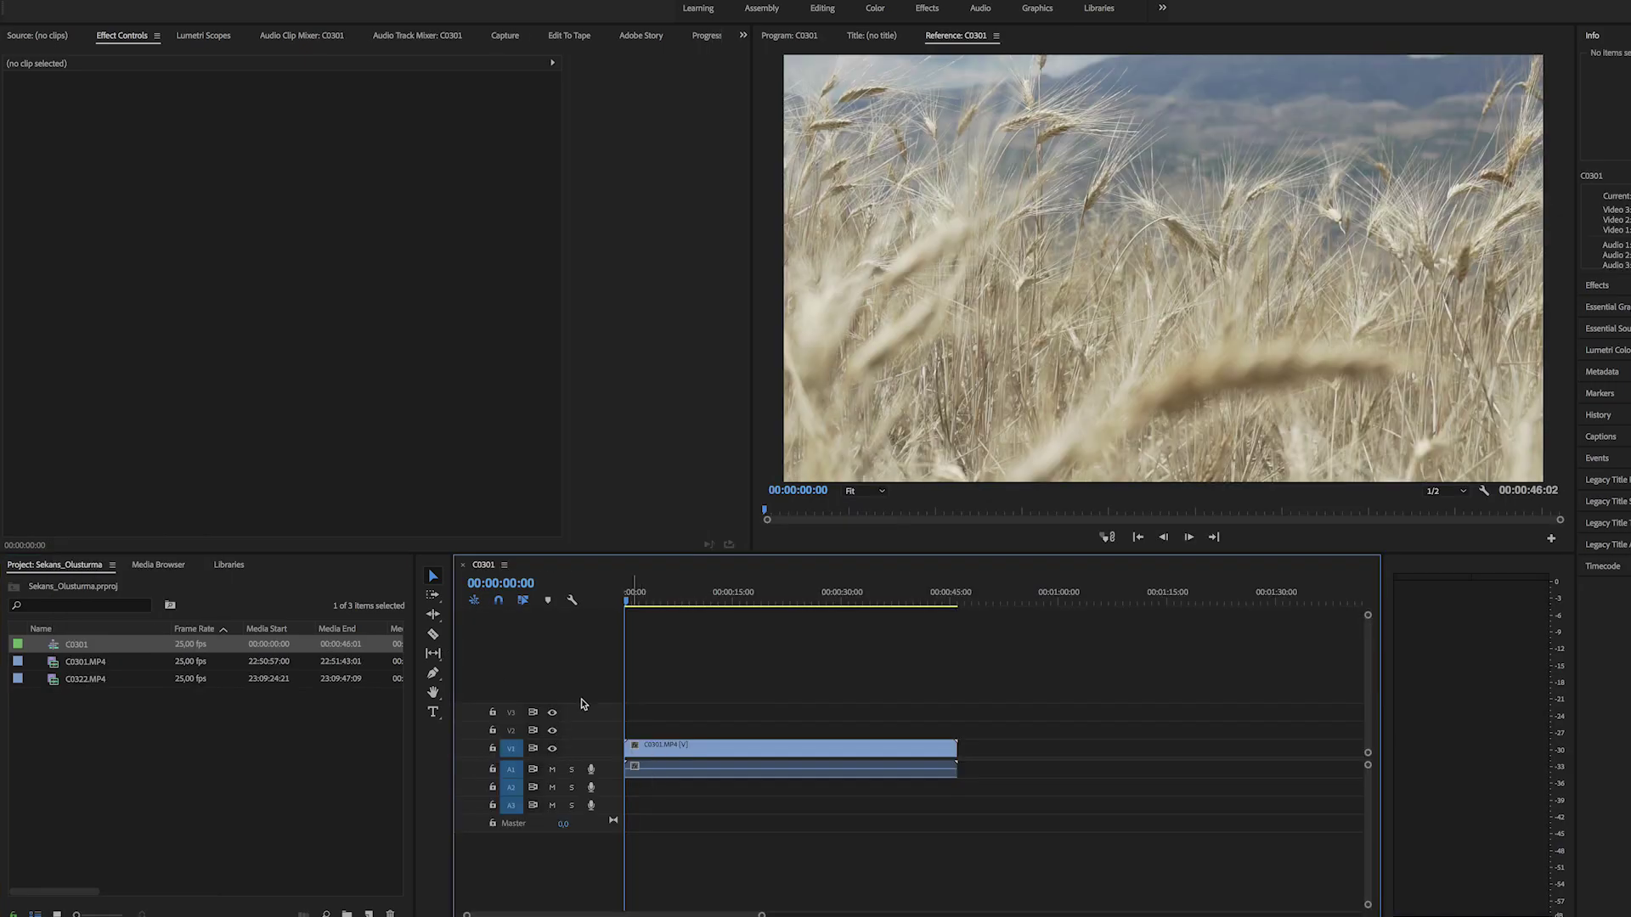
Step: Move the C0301 playhead to 00:00:13:13 and select the C0322.MP4 clip
left_click(668, 760)
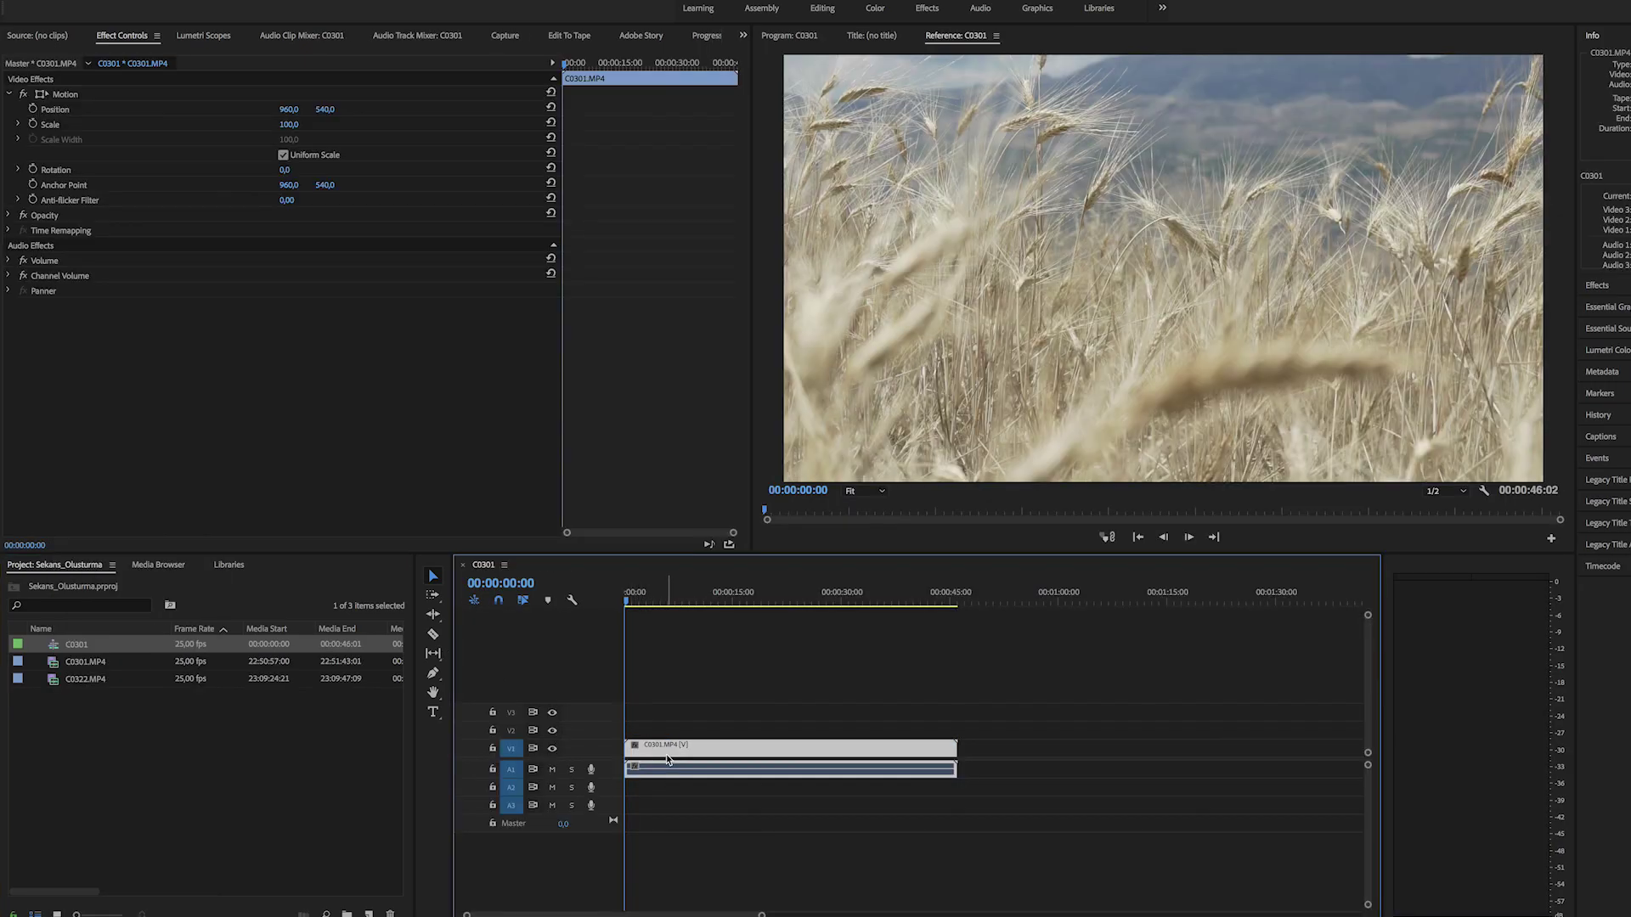
left_click_drag(638, 594, 724, 598)
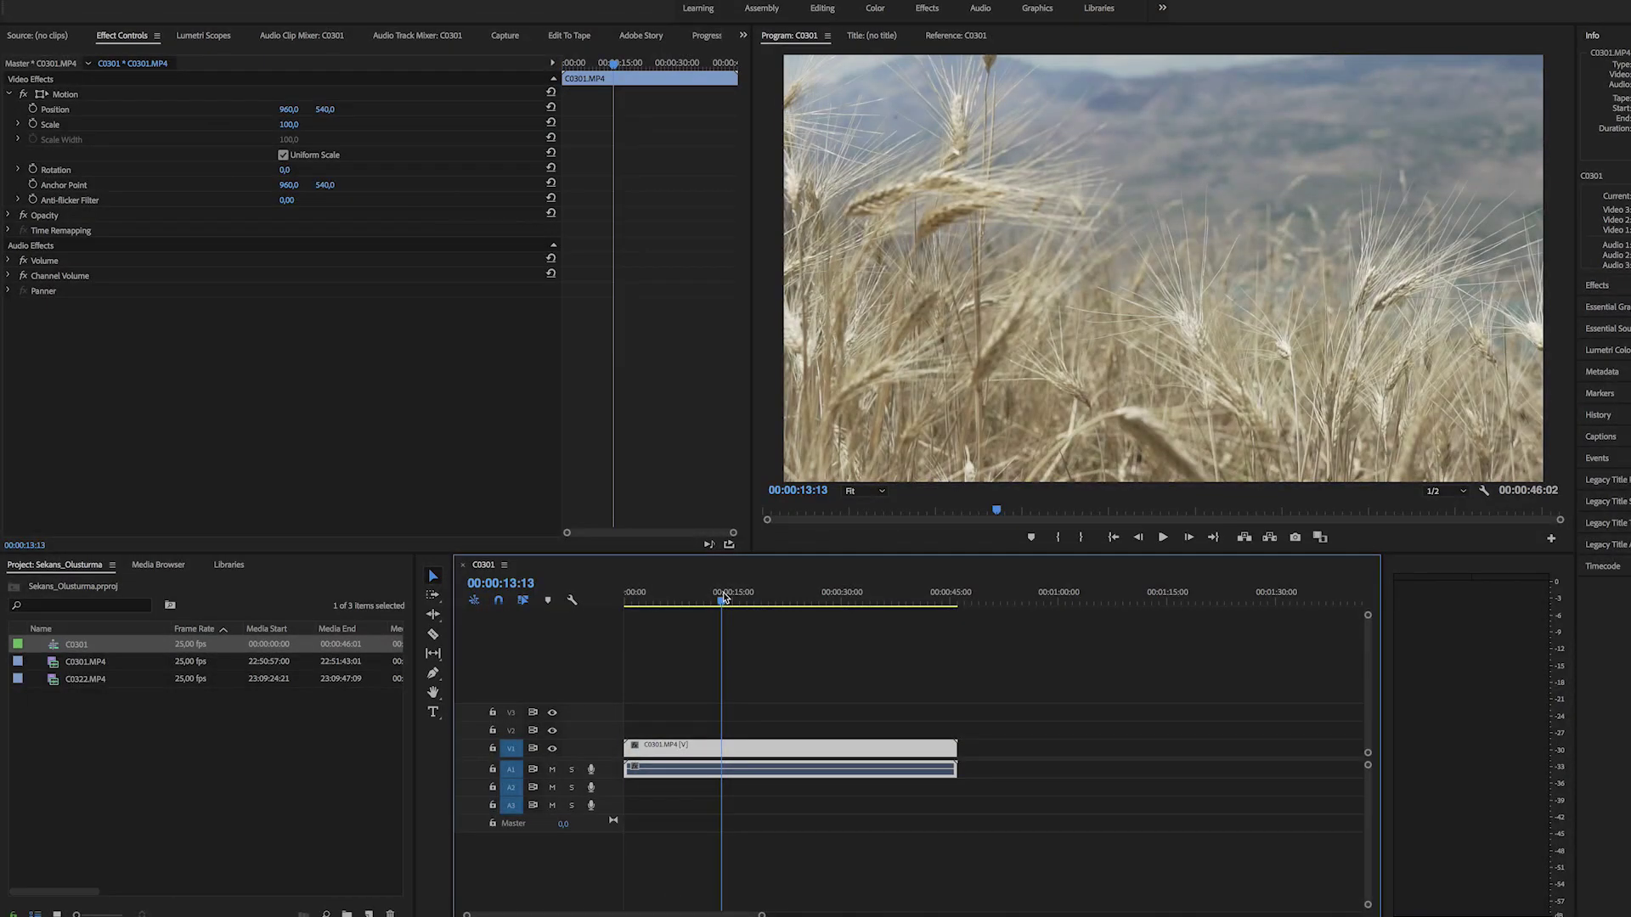
left_click(269, 744)
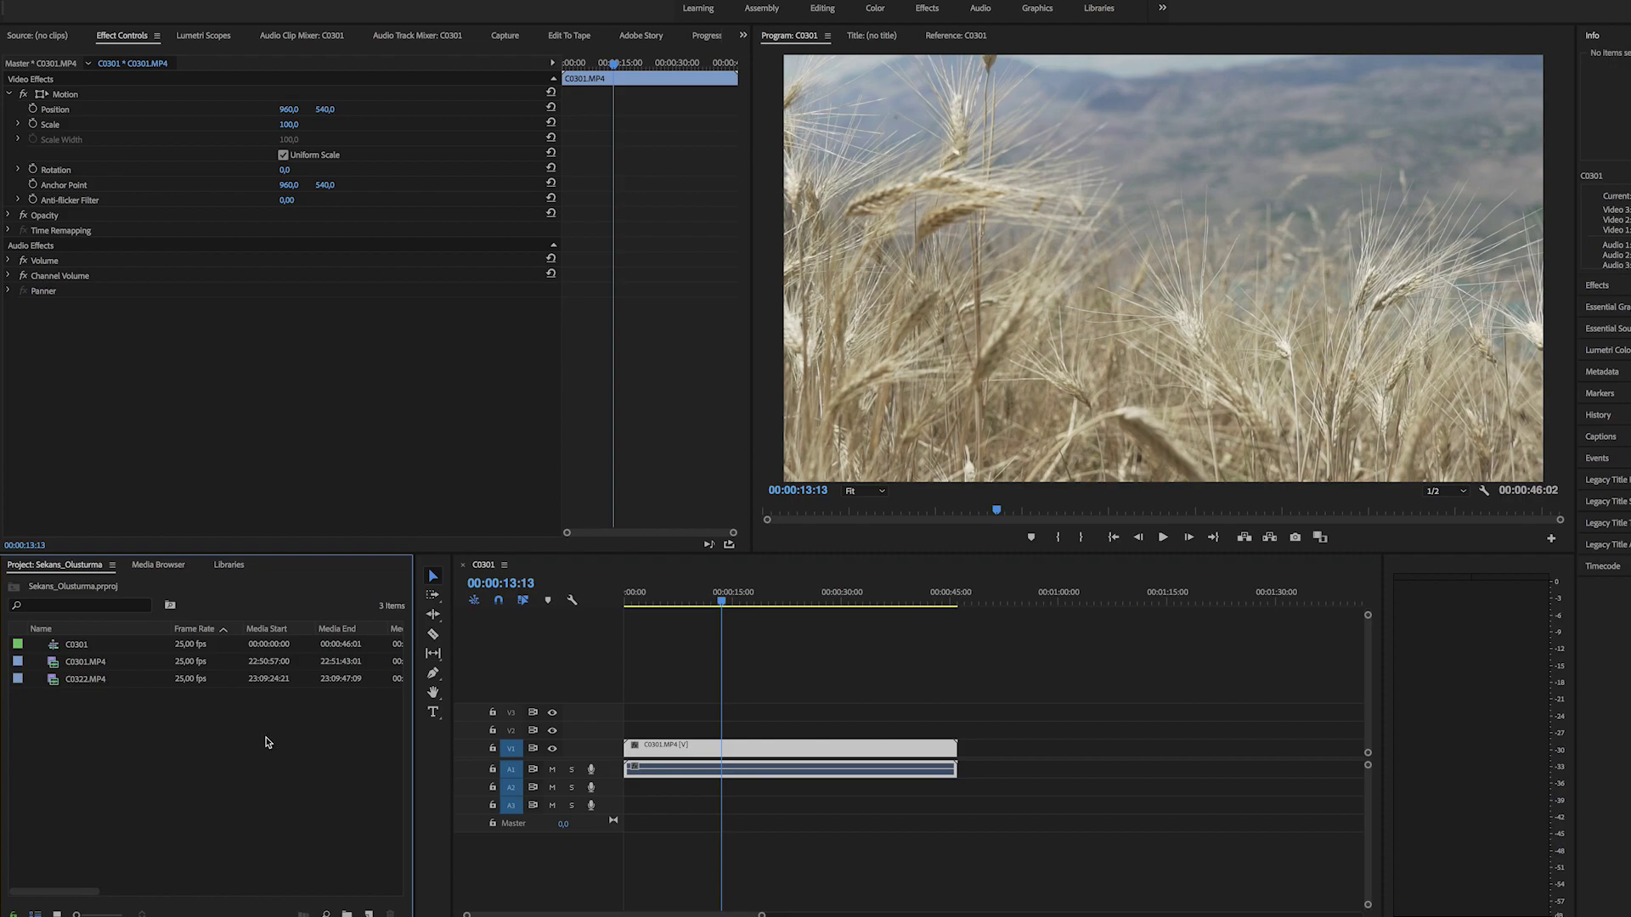
left_click(53, 682)
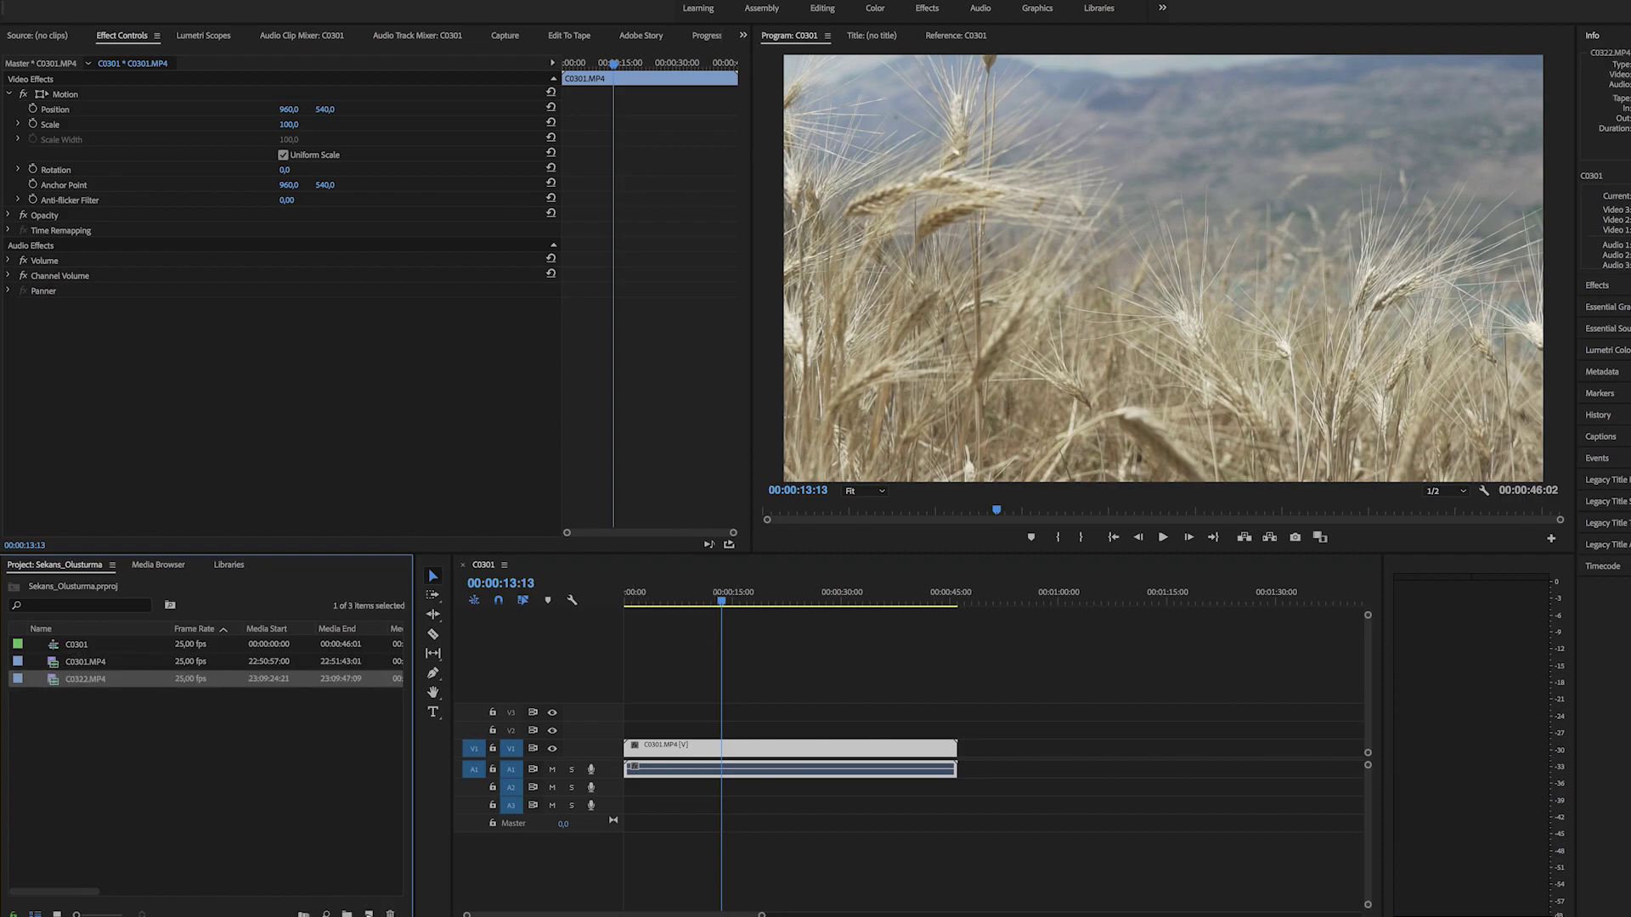
Step: Create a C0322 sequence by dragging C0322.MP4 onto New Item
left_click_drag(53, 678, 369, 914)
left_click(486, 565)
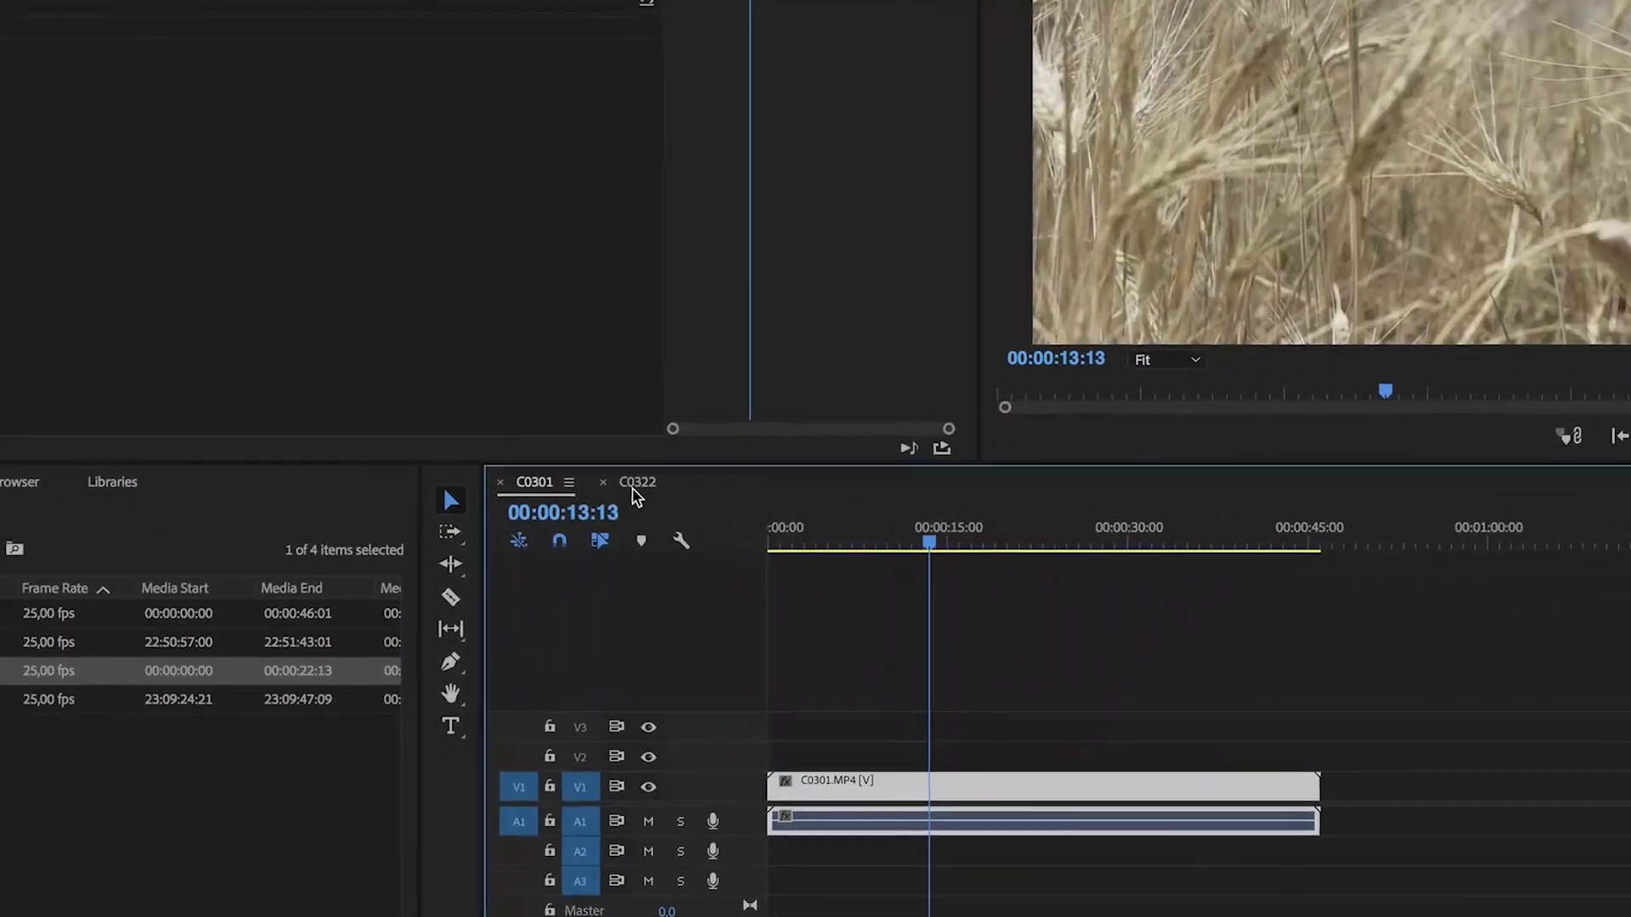
left_click(637, 483)
left_click(534, 482)
left_click(637, 483)
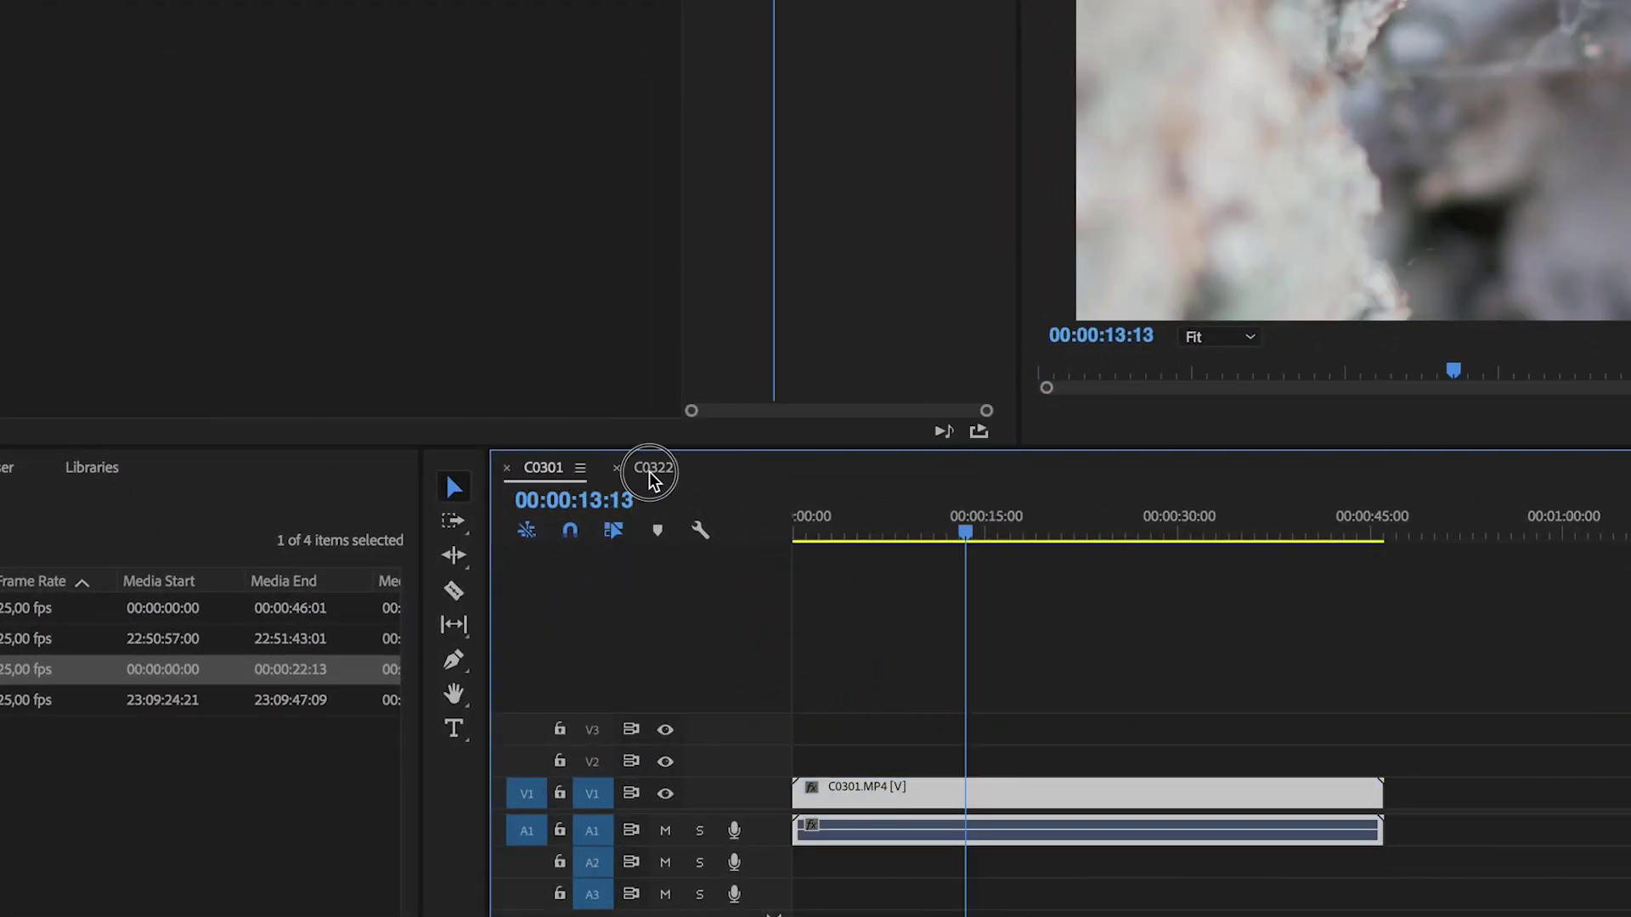
Step: Dock the C0322 timeline in its own panel below the C0301 timeline
left_click(650, 475)
left_click(543, 468)
left_click(652, 472)
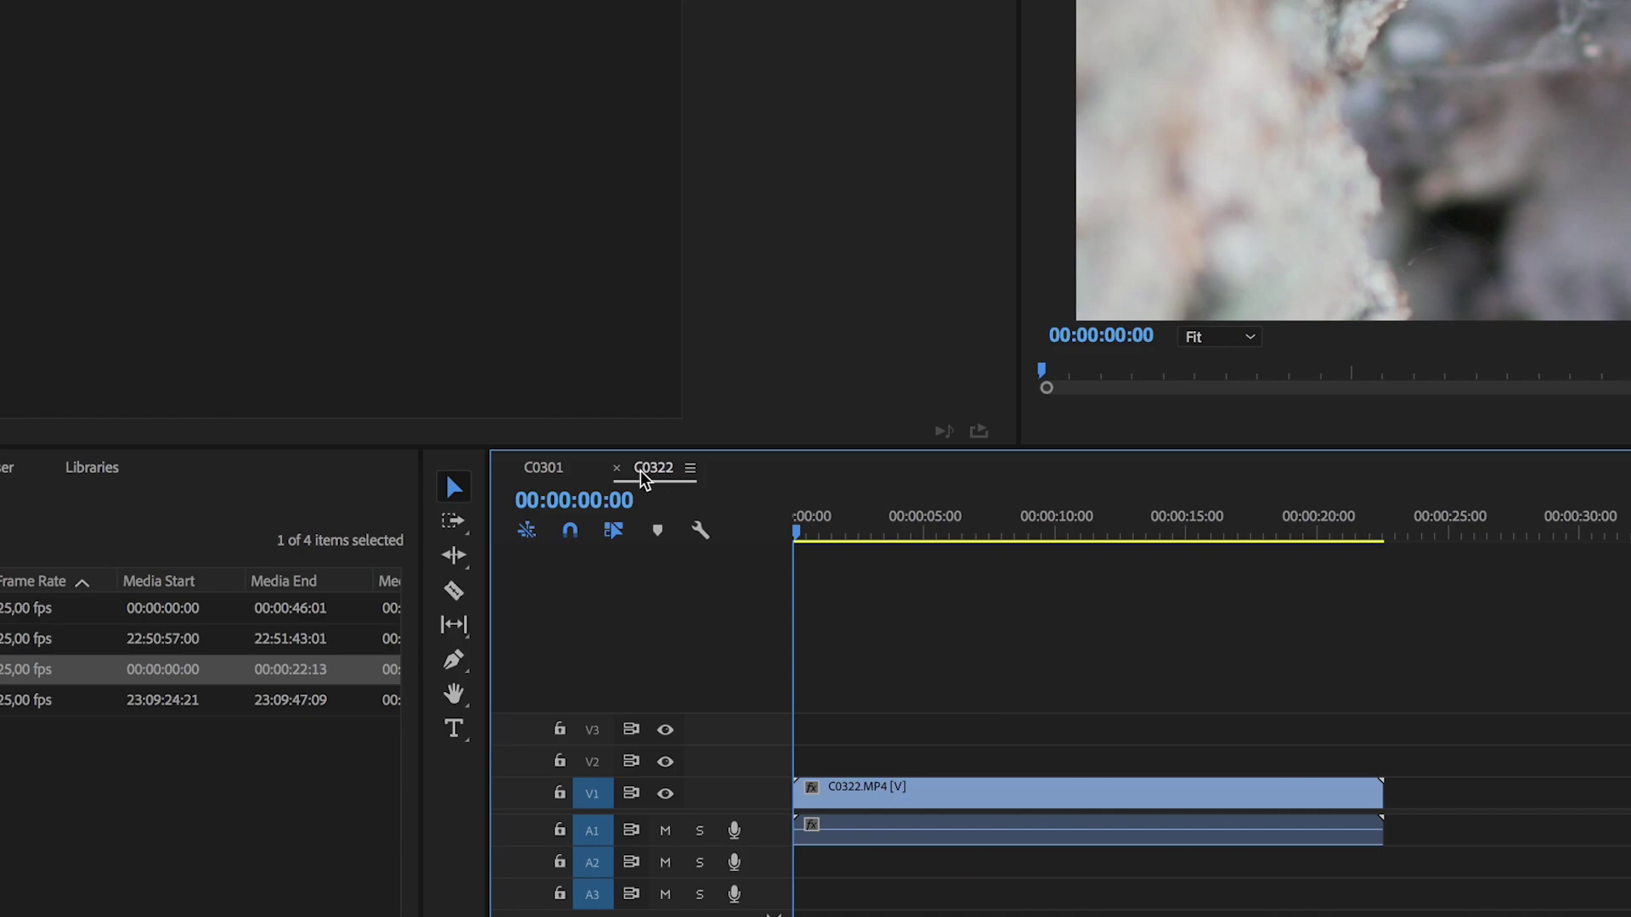
mouse_move(665, 476)
left_mouse_down()
mouse_move(930, 654)
mouse_move(977, 902)
left_mouse_up()
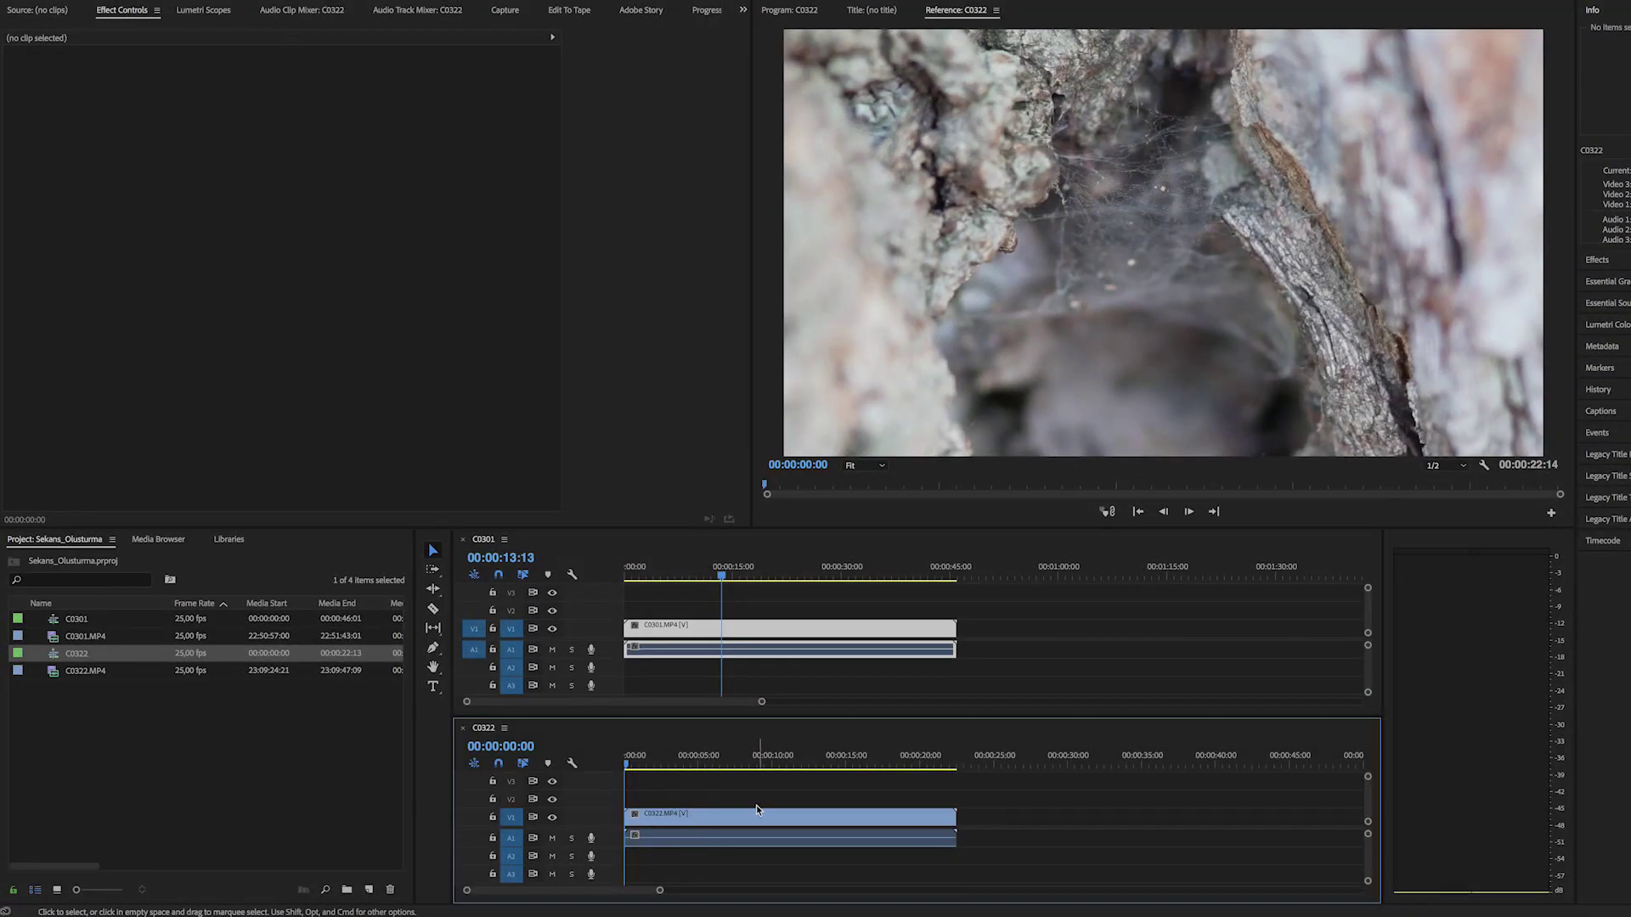
left_click_drag(639, 759, 703, 760)
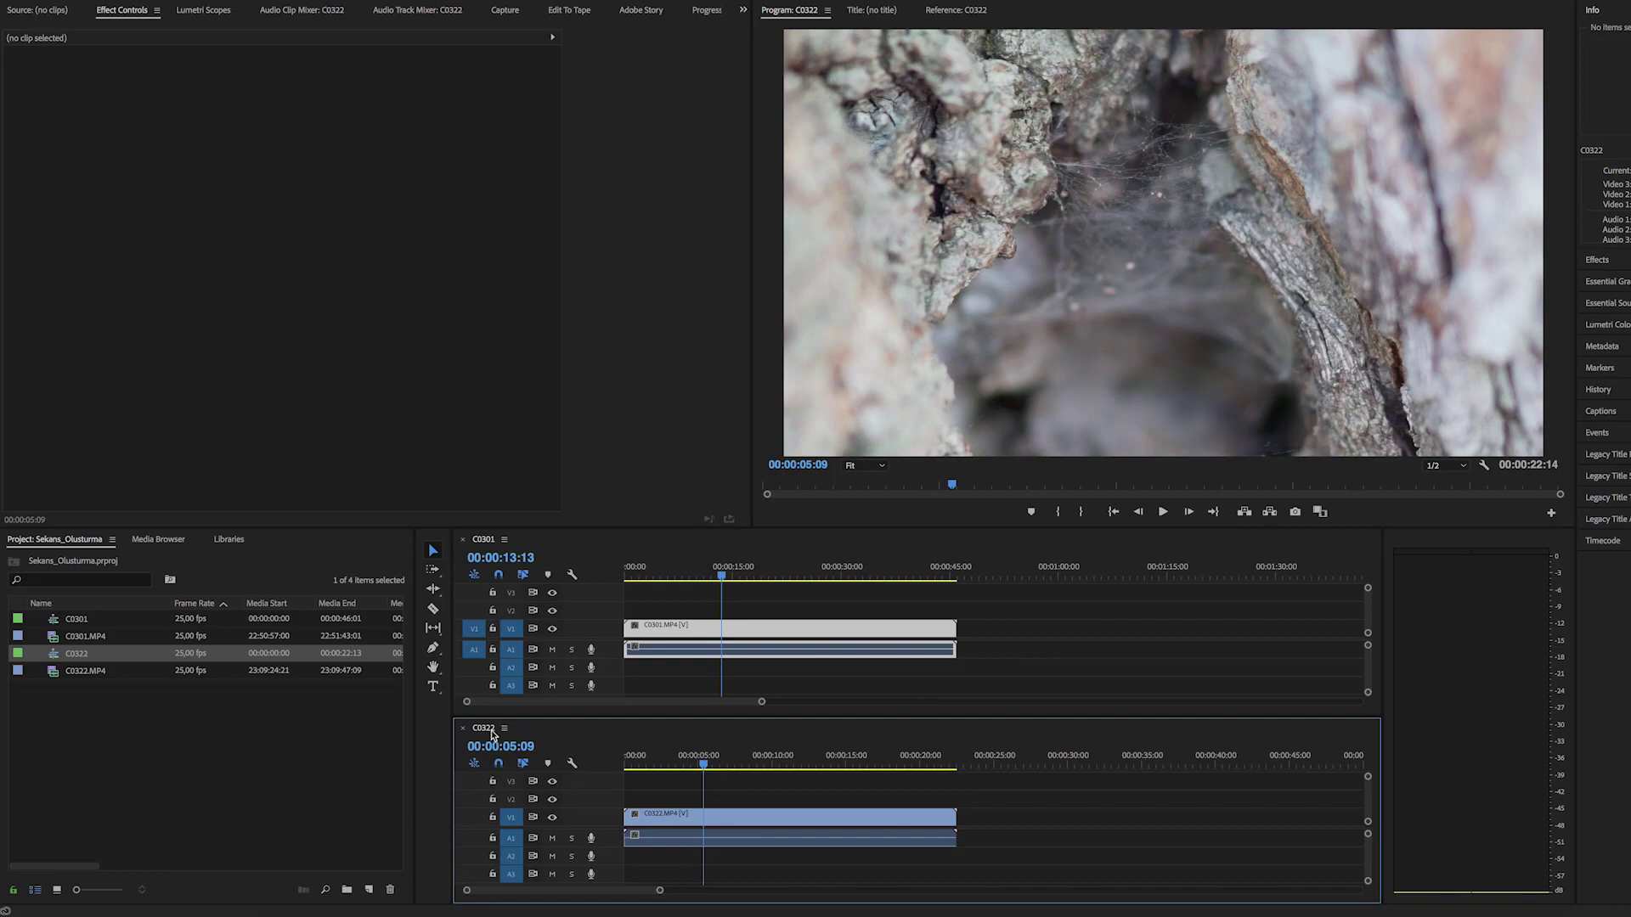
Step: Rename the C0322 bark sequence to Sekans_2
left_click(83, 657)
left_click(82, 655)
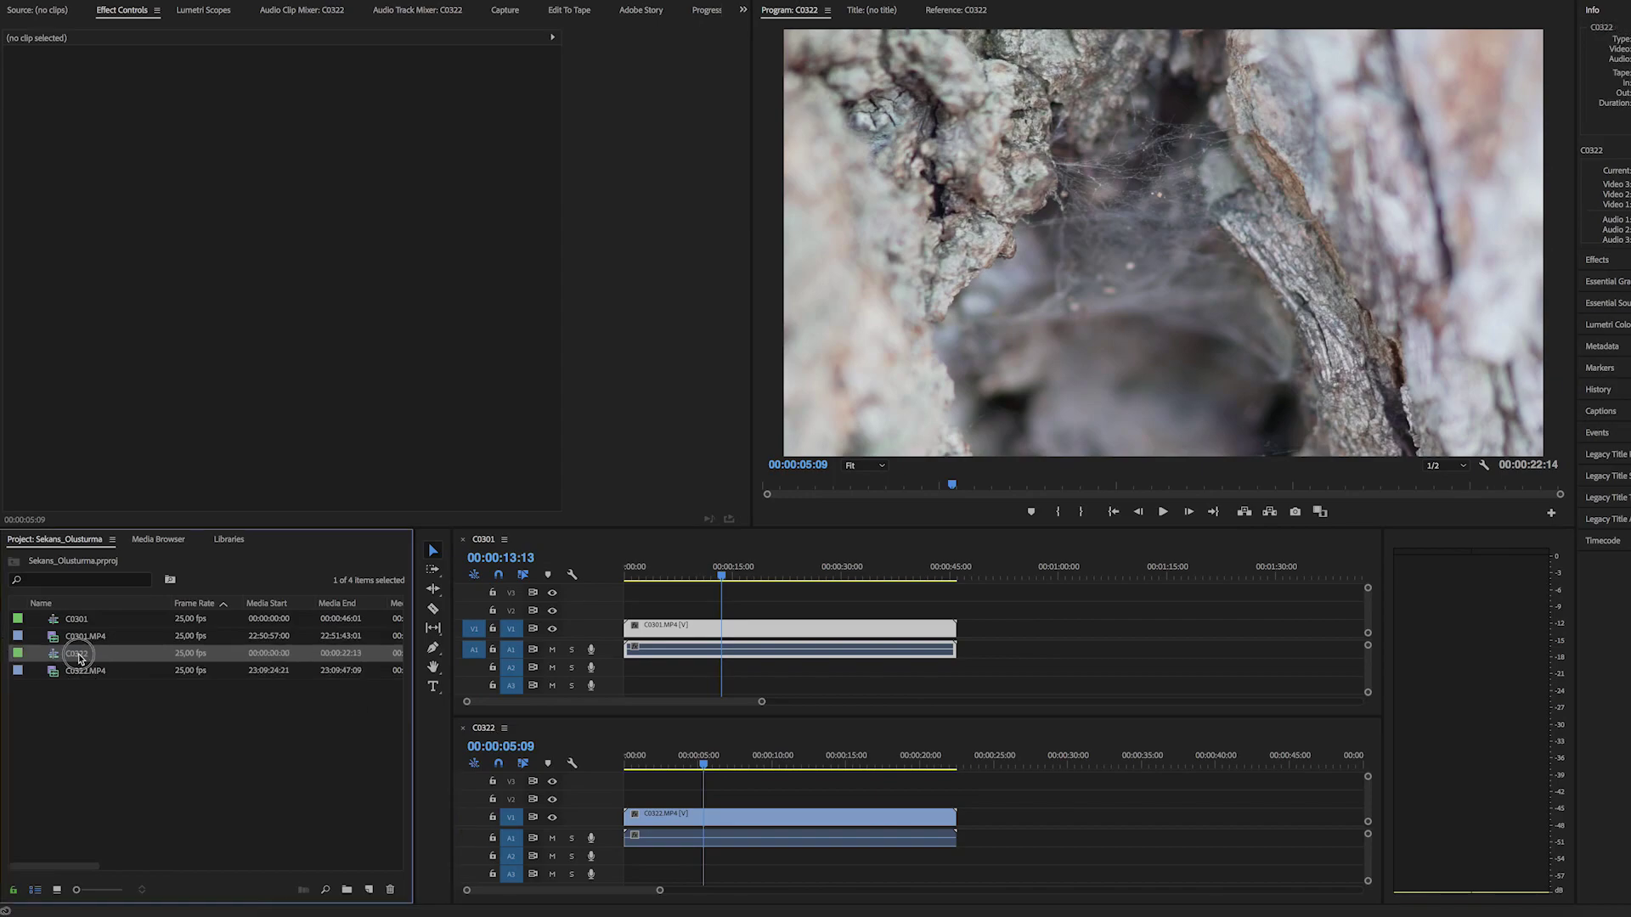
type("Sekans_2")
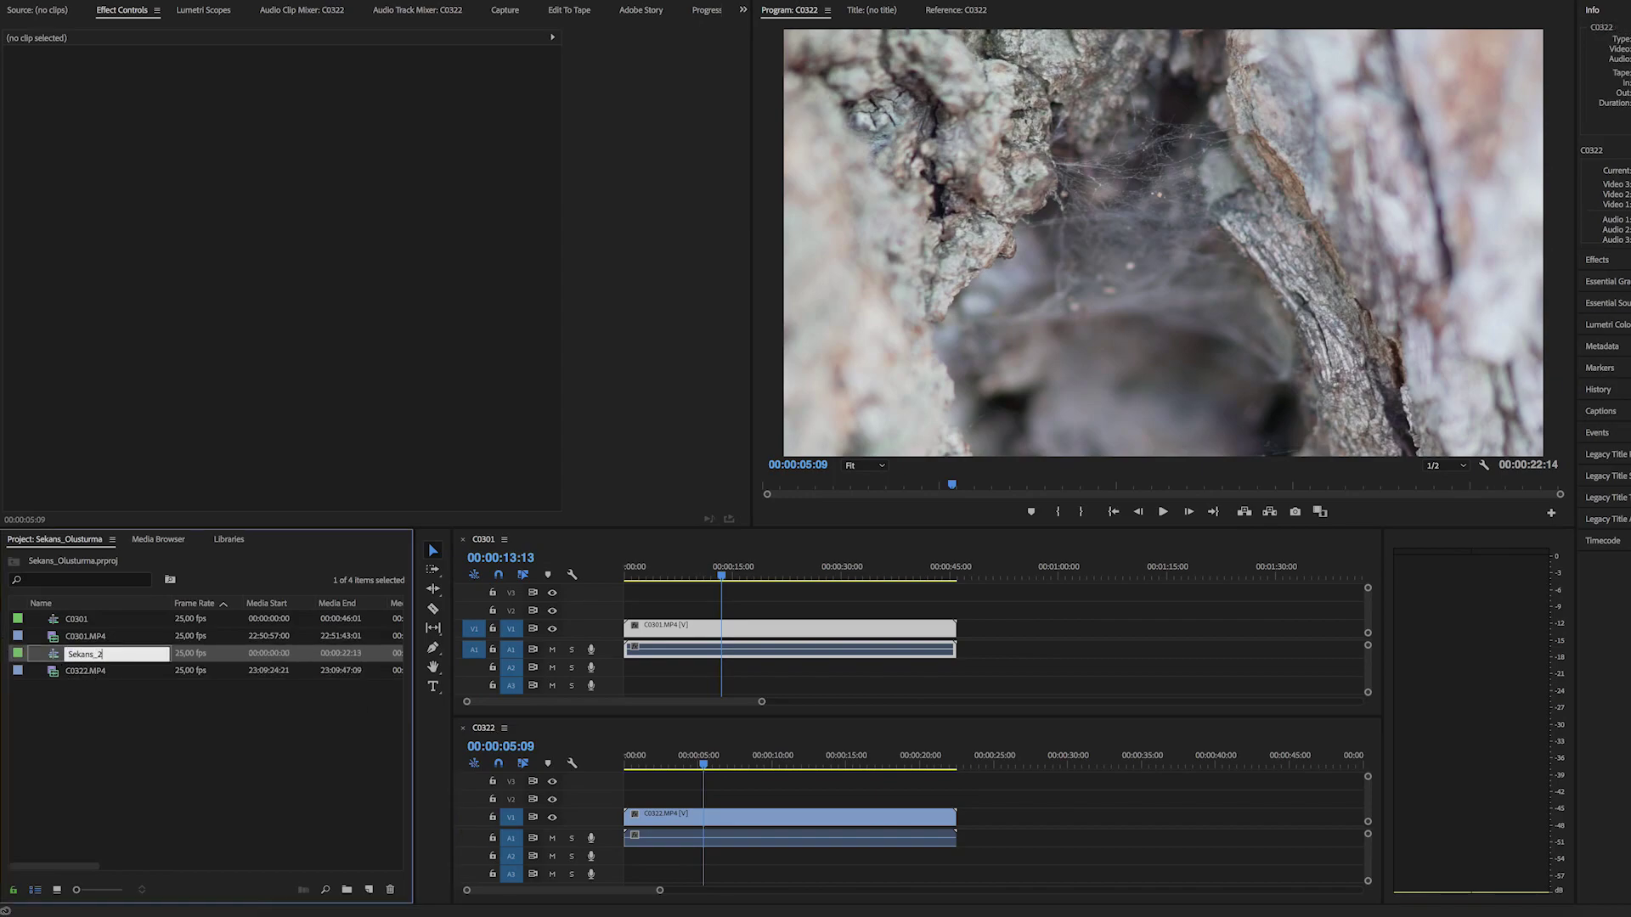
key("Return")
Step: Rename the C0301 wheat sequence to Sekans_1
double_click(77, 621)
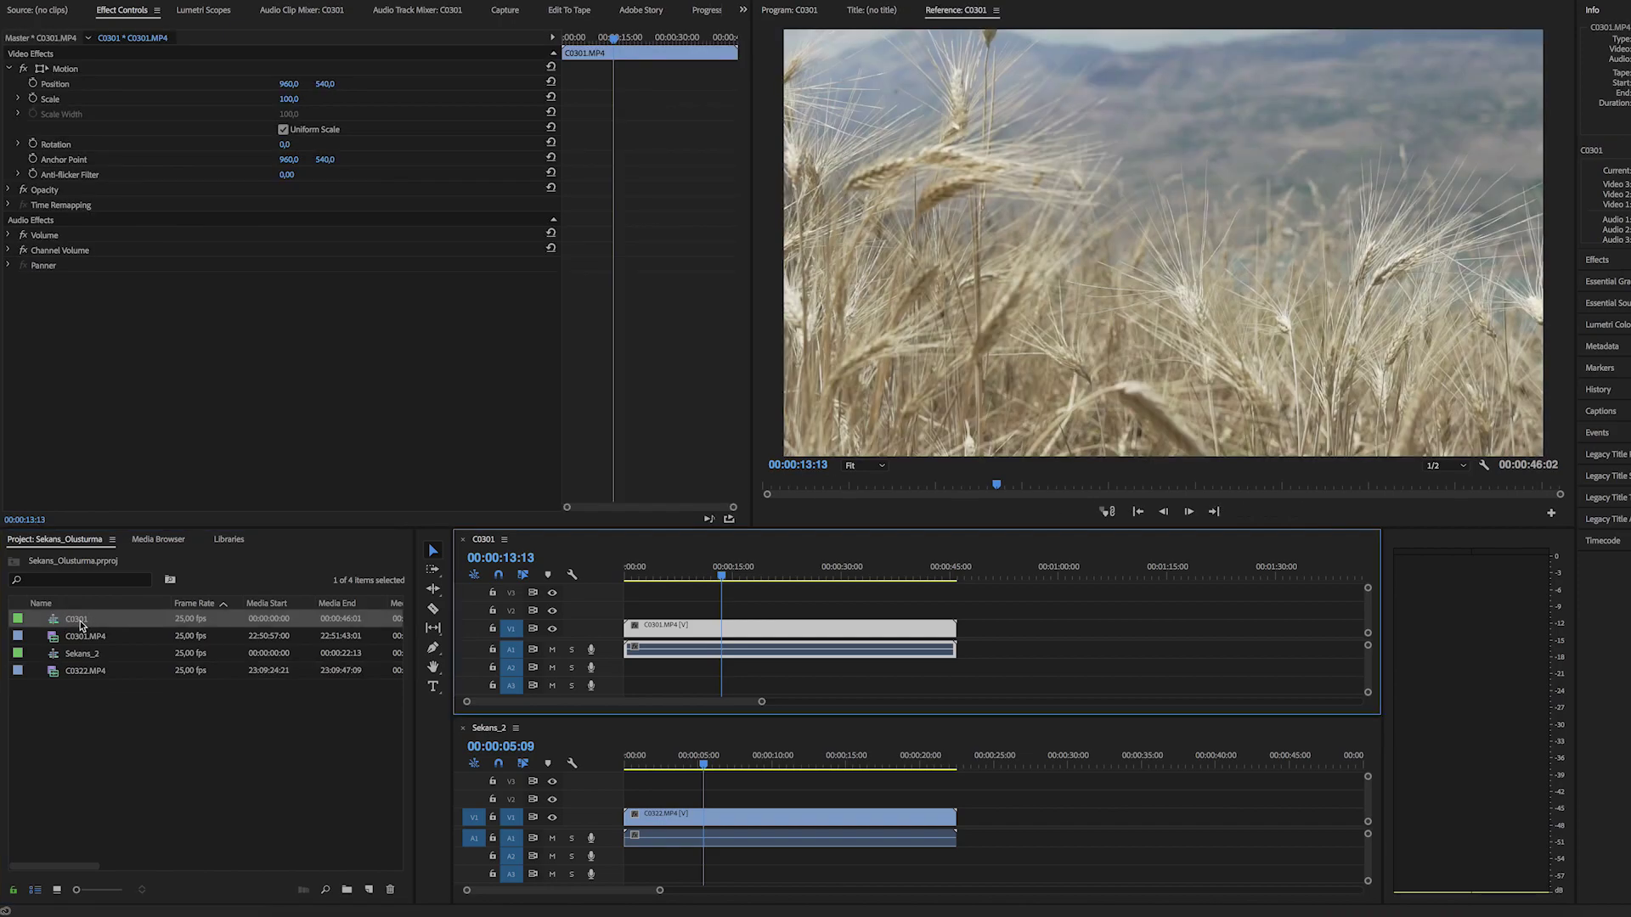
left_click(83, 625)
type("Seka")
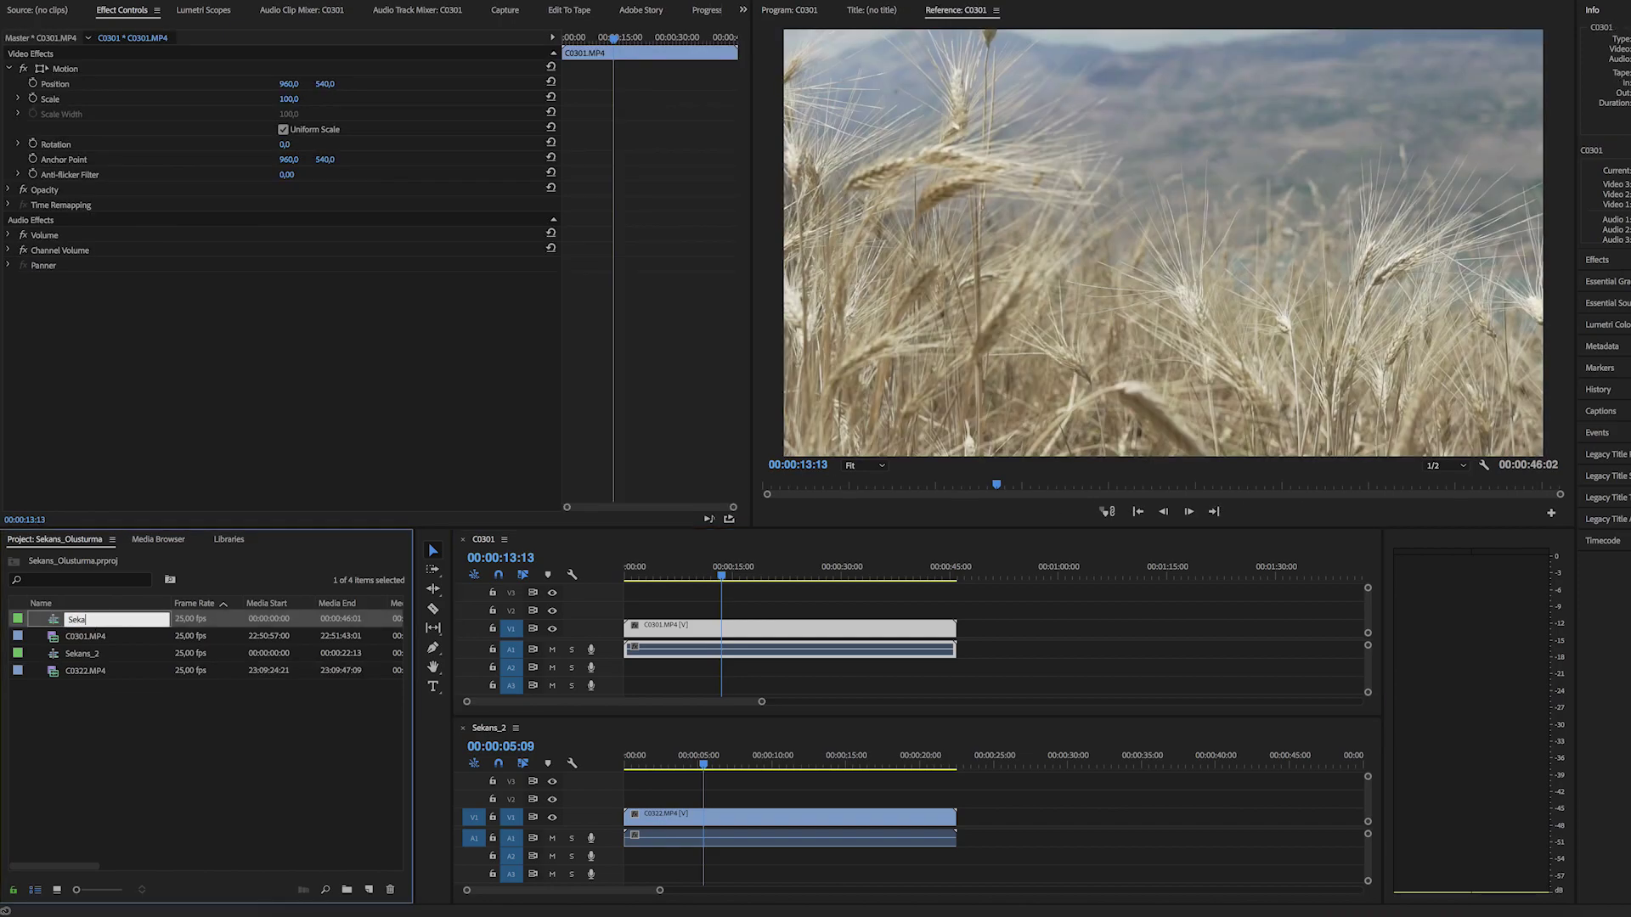
type("ns_2")
key("Tab")
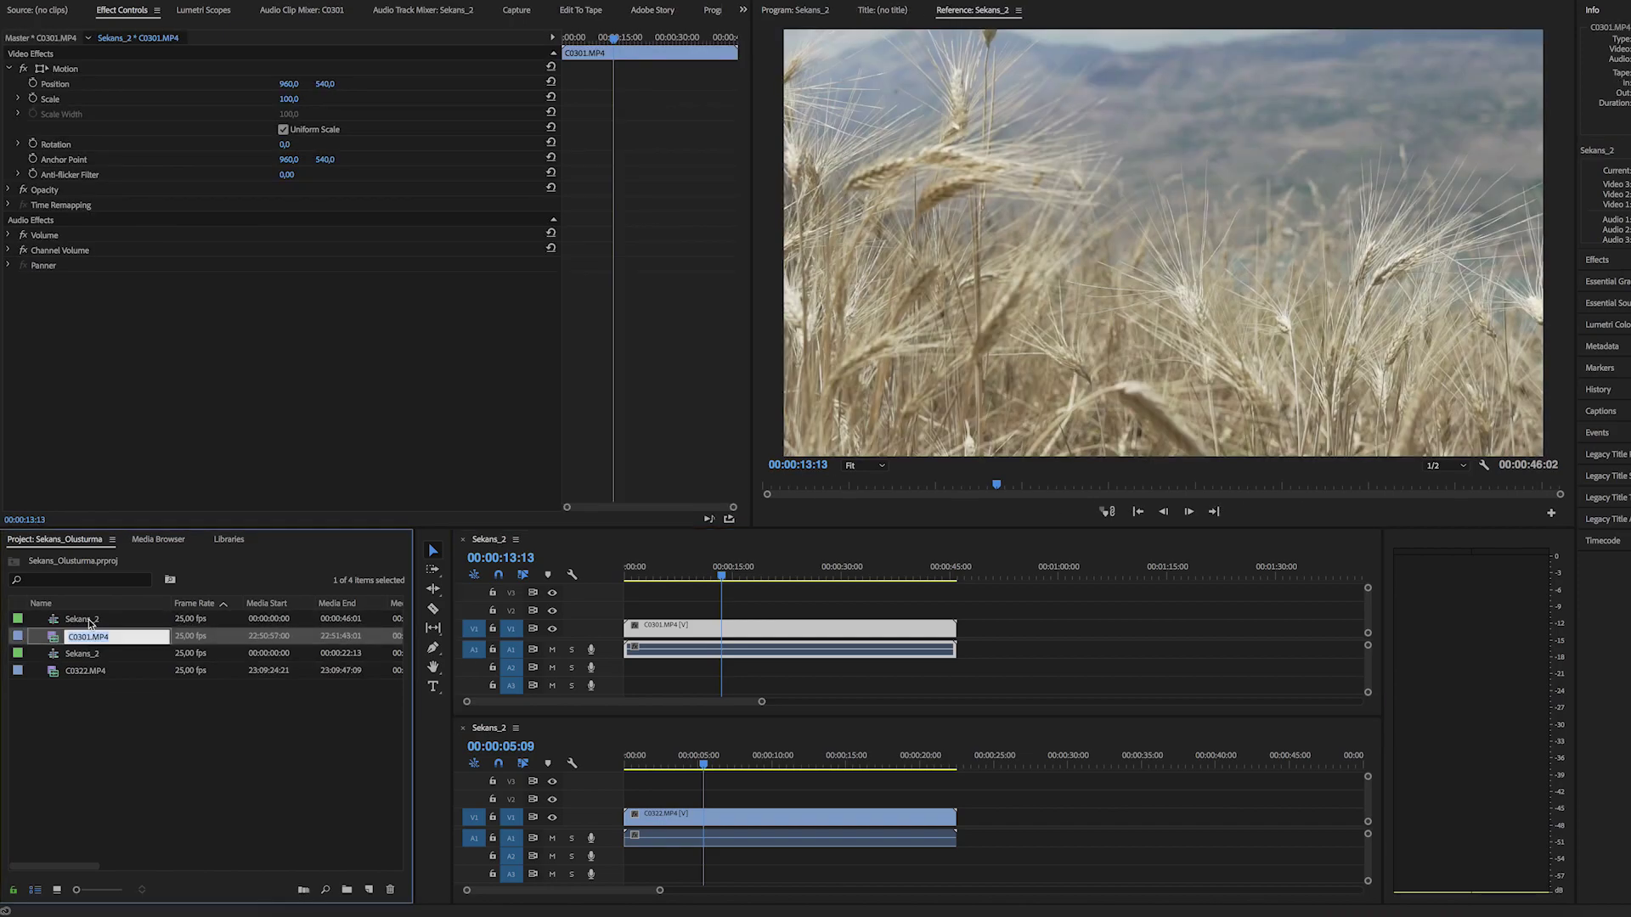
left_click(90, 623)
left_click(102, 621)
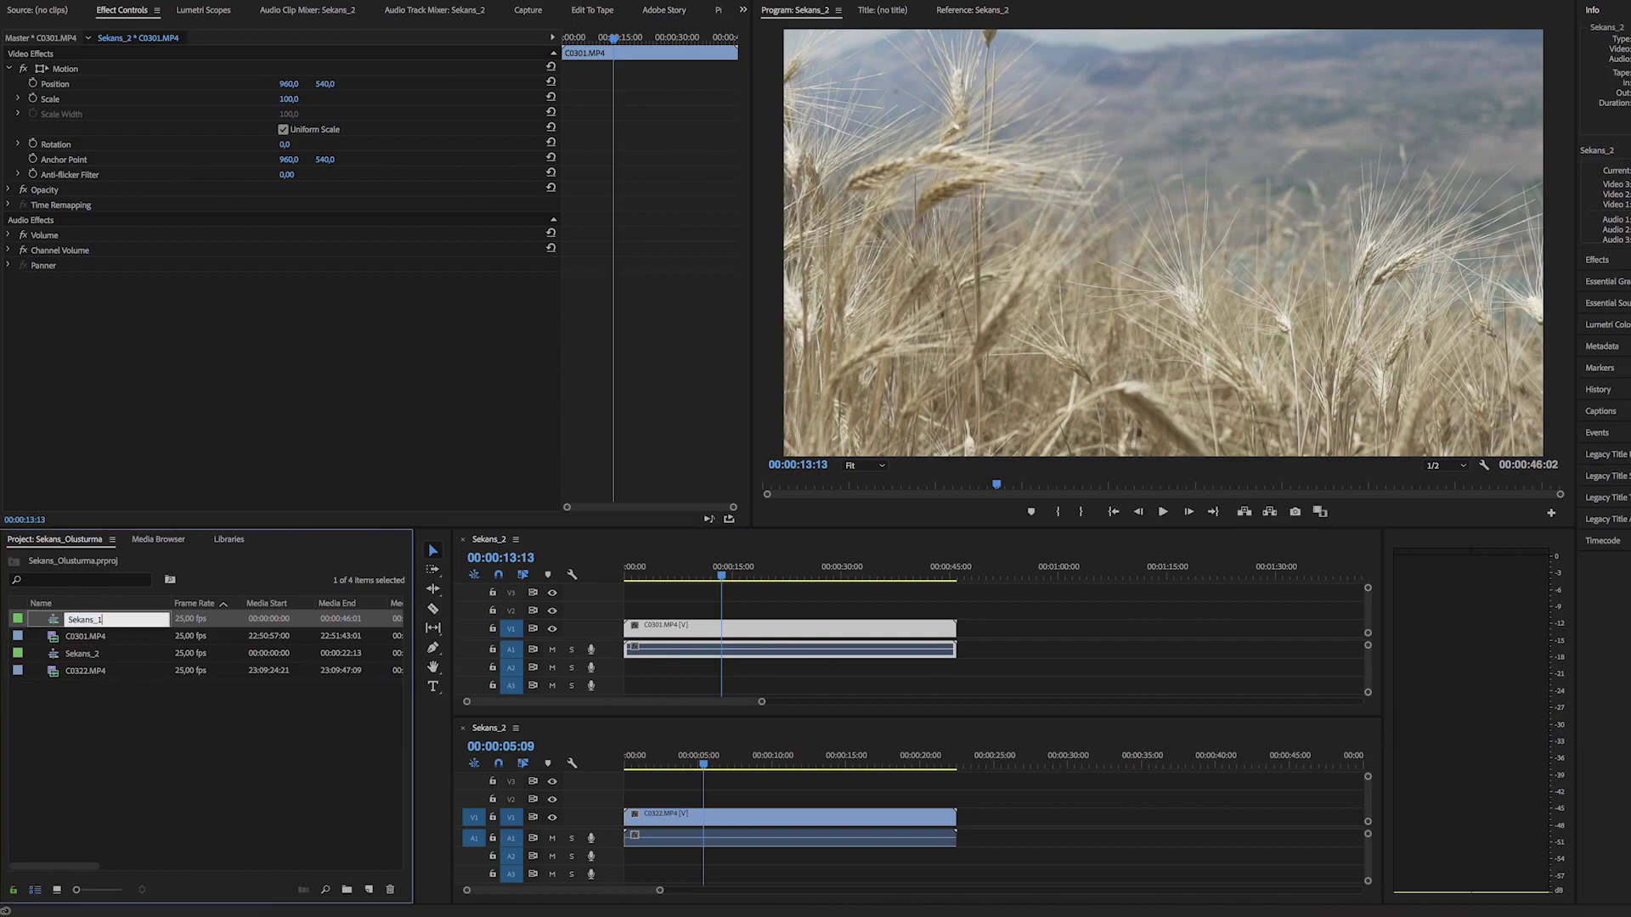
key("Tab")
Step: Scrub Sekans_2 to 00:00:04:05 and play the bark footage in the program view
left_click(699, 605)
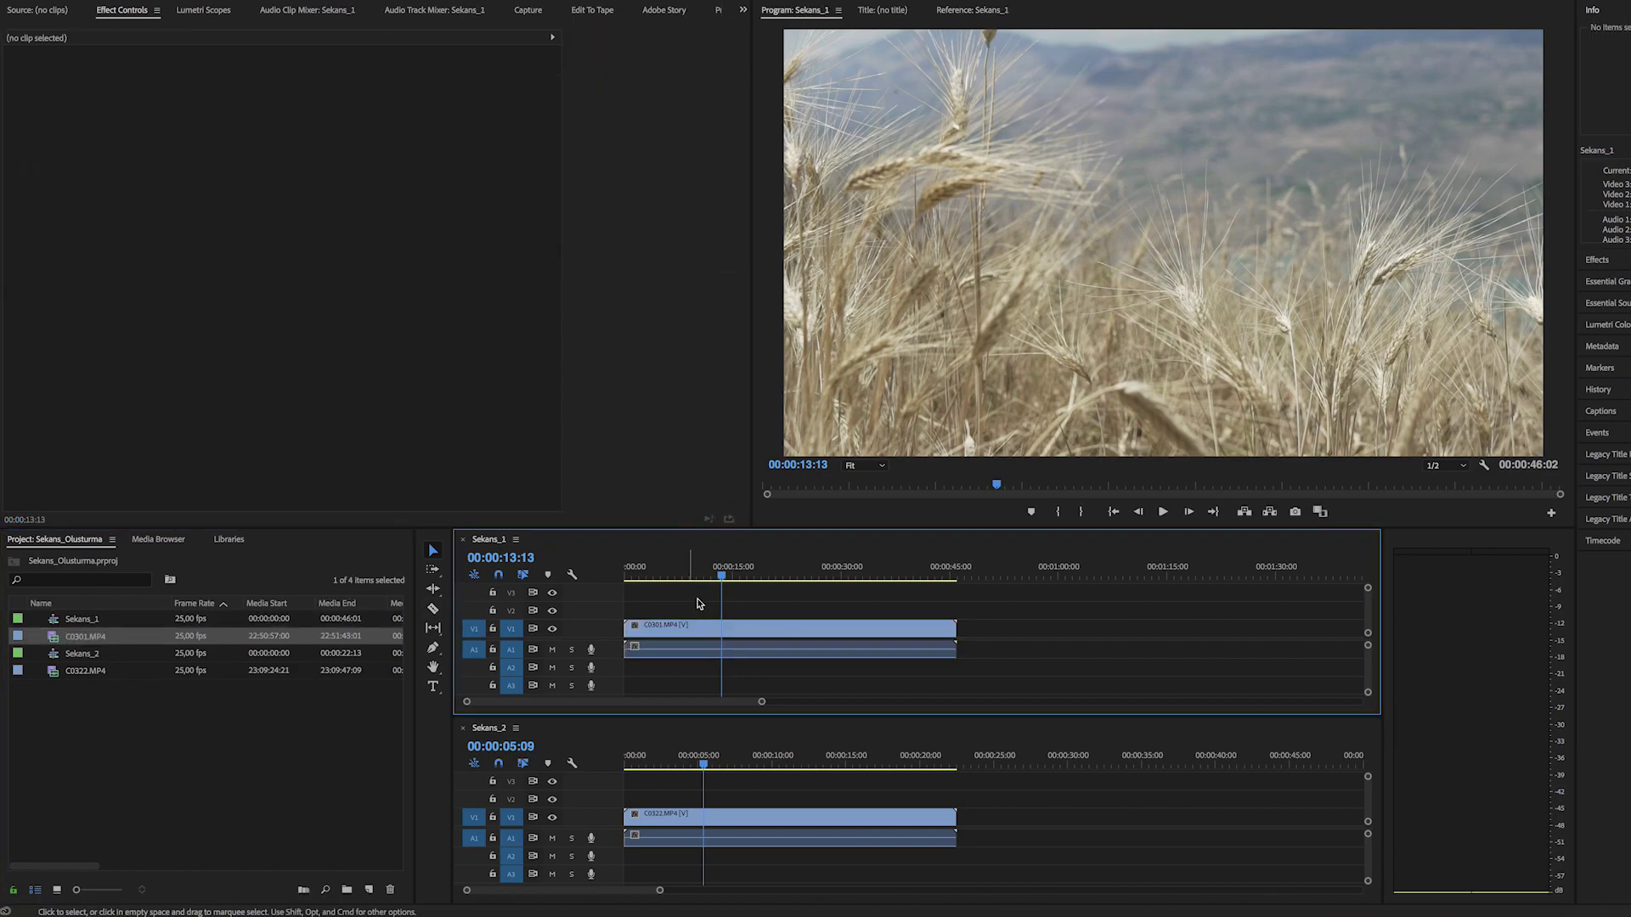
mouse_move(692, 568)
left_mouse_down()
mouse_move(626, 579)
mouse_move(702, 576)
left_mouse_up()
left_click_drag(706, 762, 686, 764)
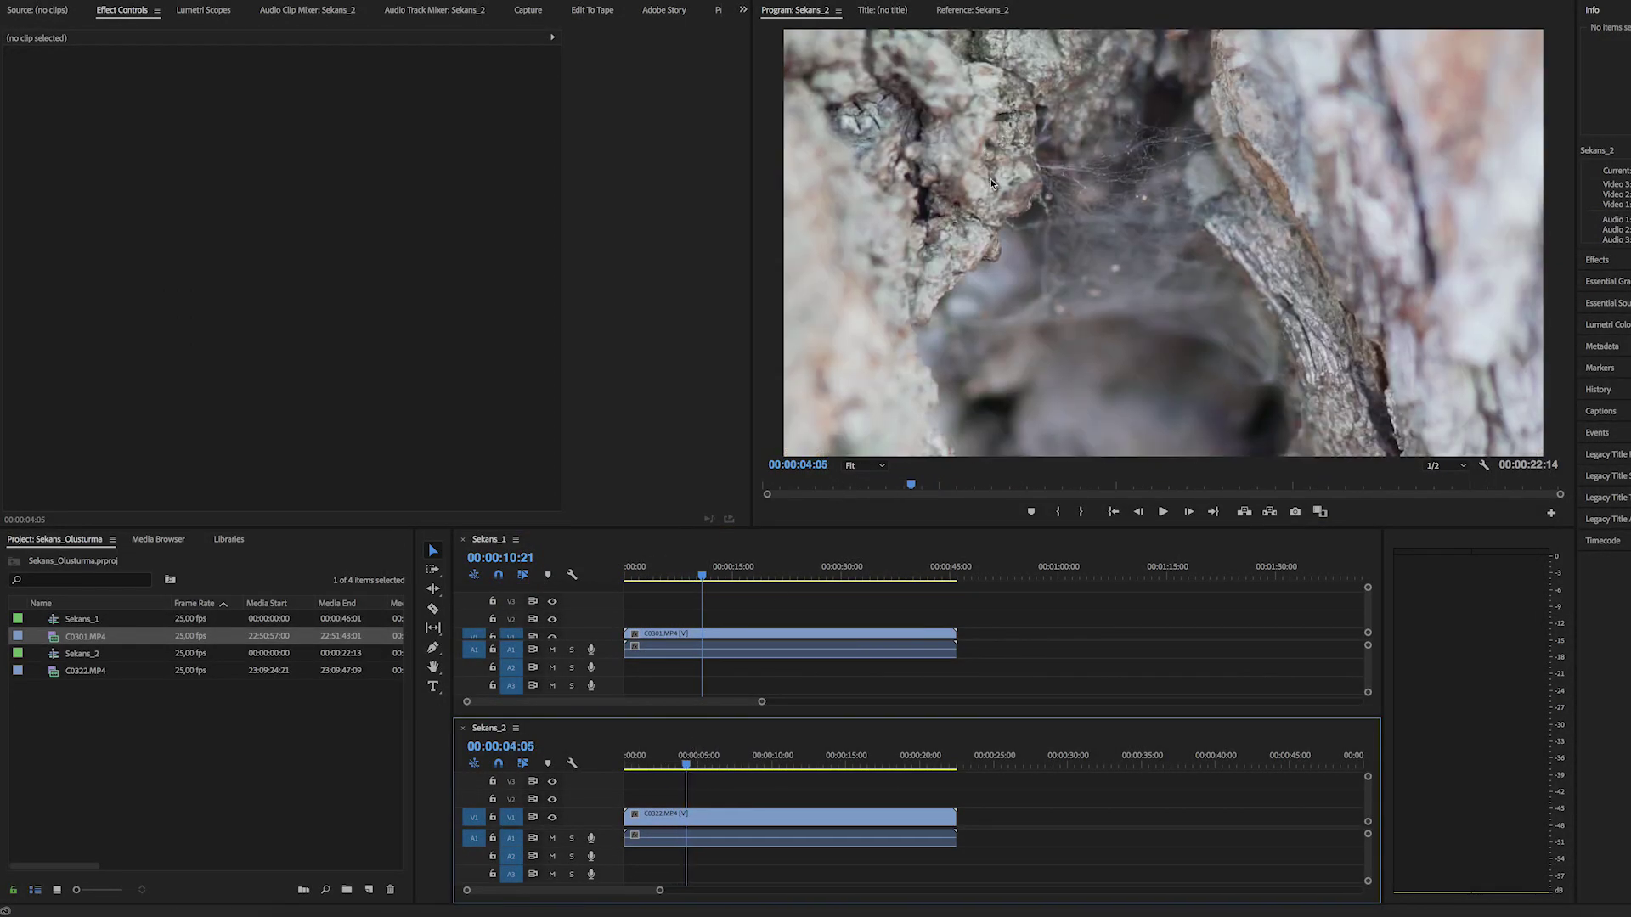
key("space")
key("space")
left_click(731, 796)
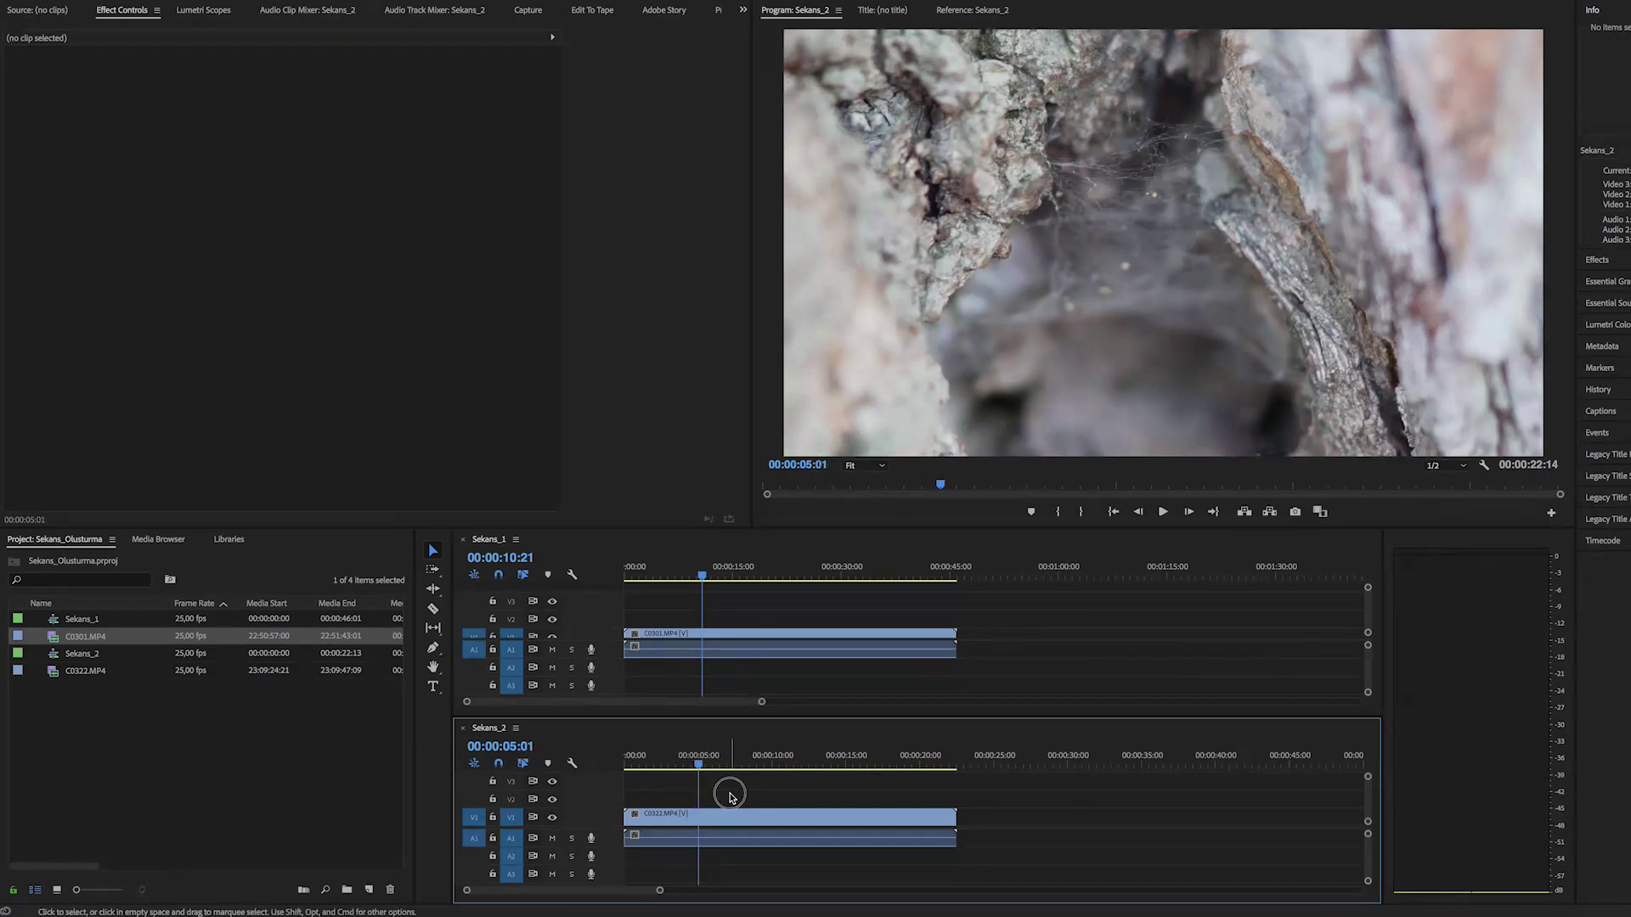
left_click_drag(702, 762, 699, 764)
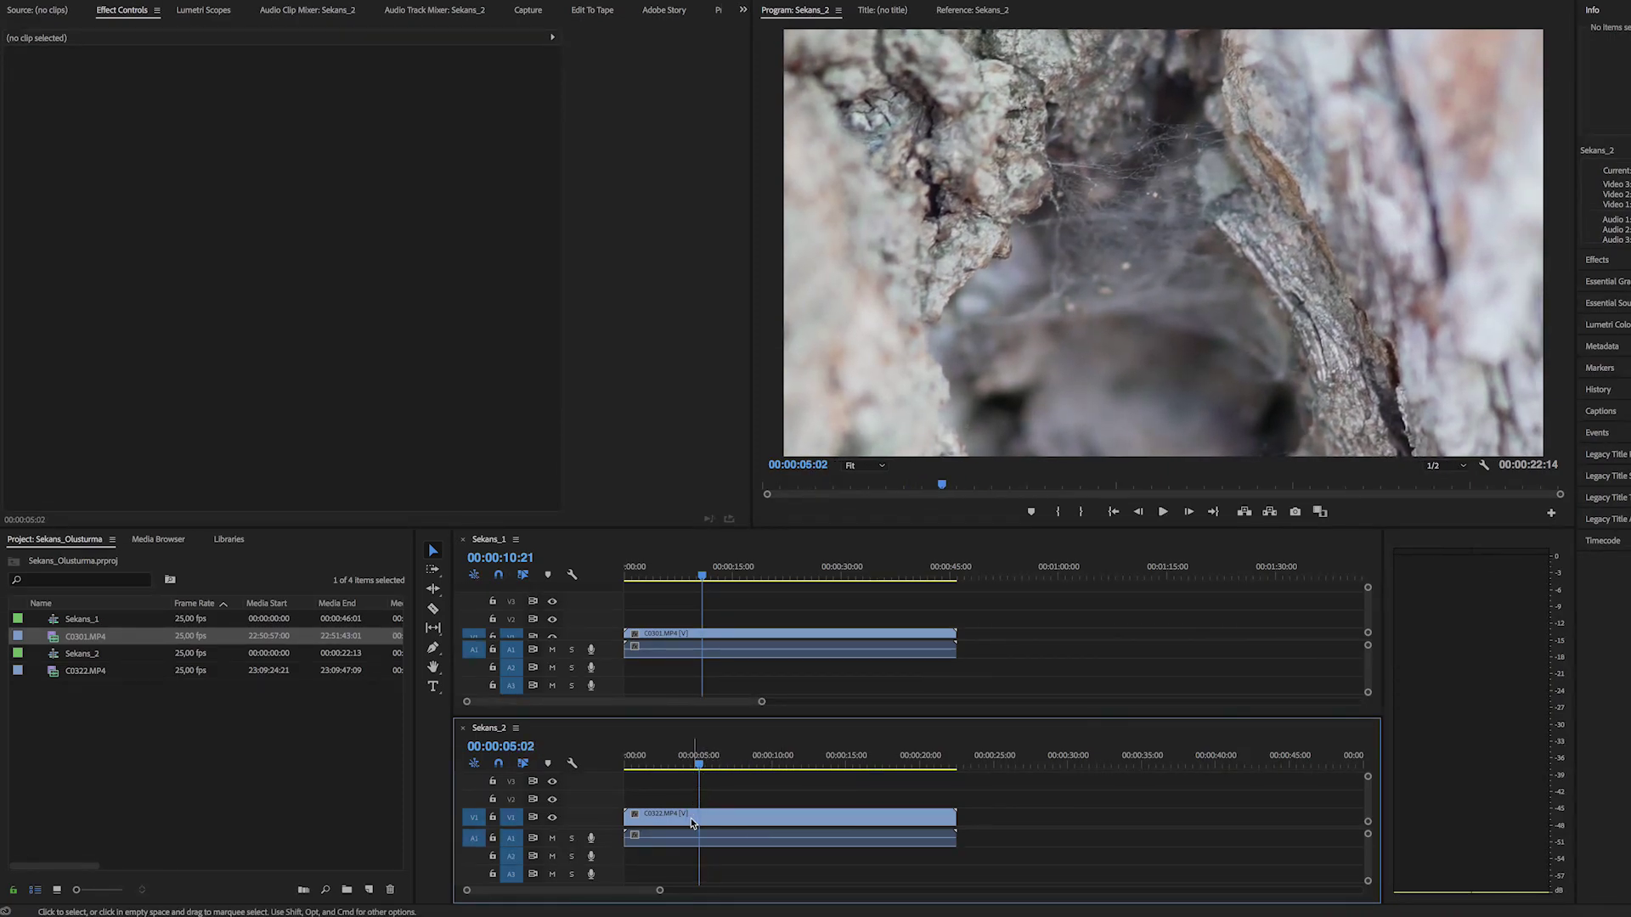
Step: Try moving the C0322 bark clip into Sekans_1, then return it to Sekans_2 unchanged
left_click_drag(692, 822, 992, 648)
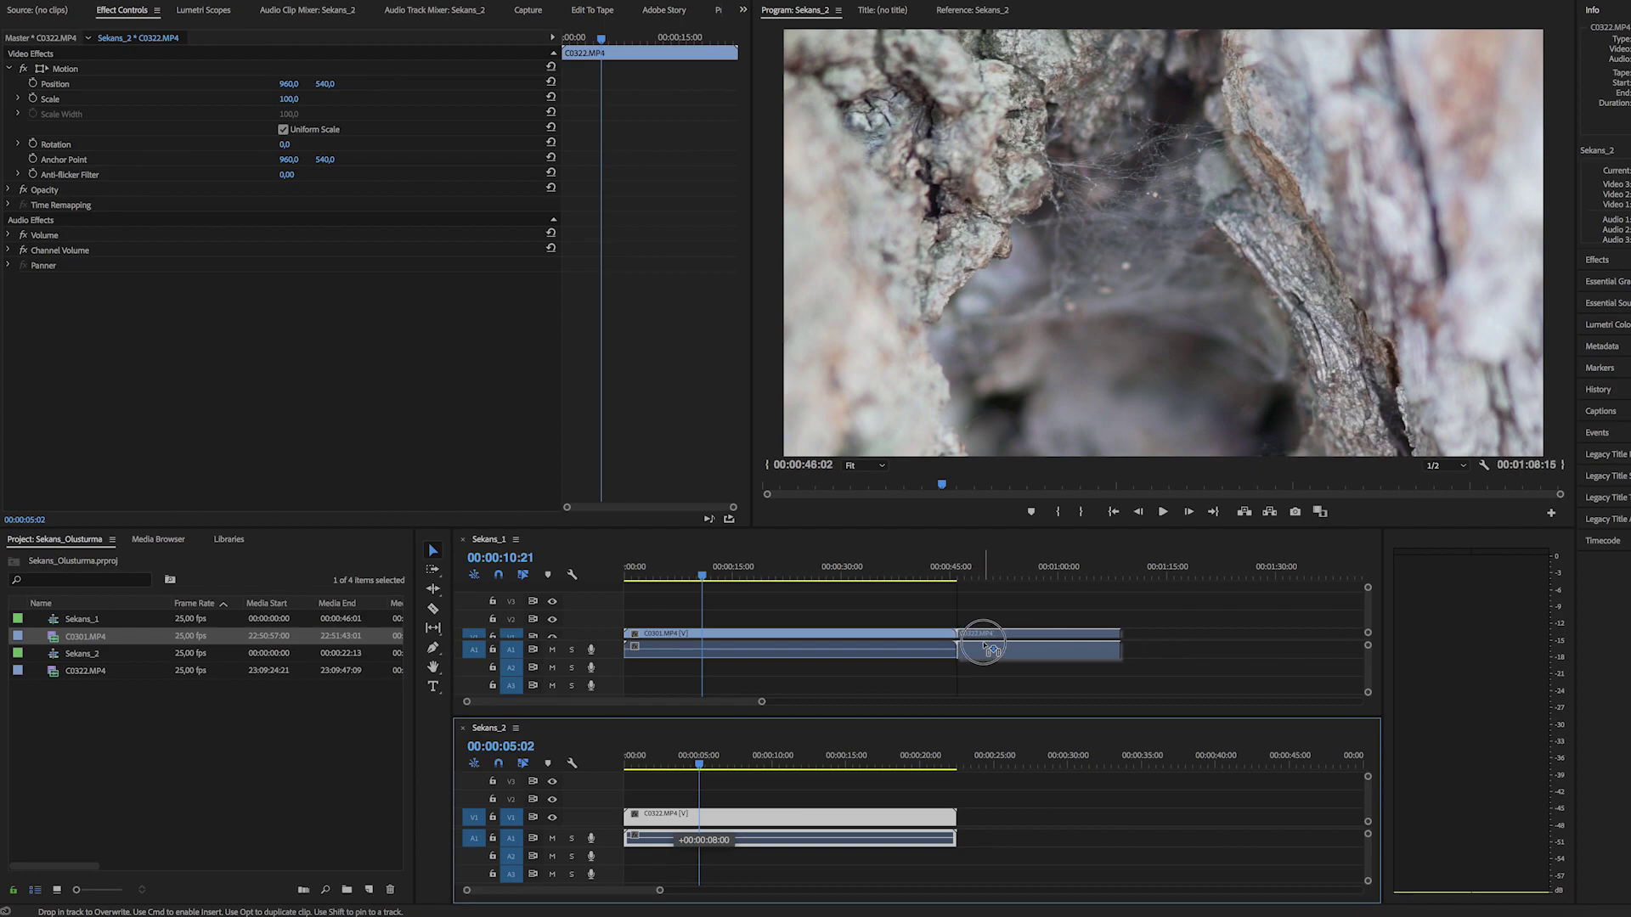
left_click_drag(992, 648, 690, 822)
left_click(670, 793)
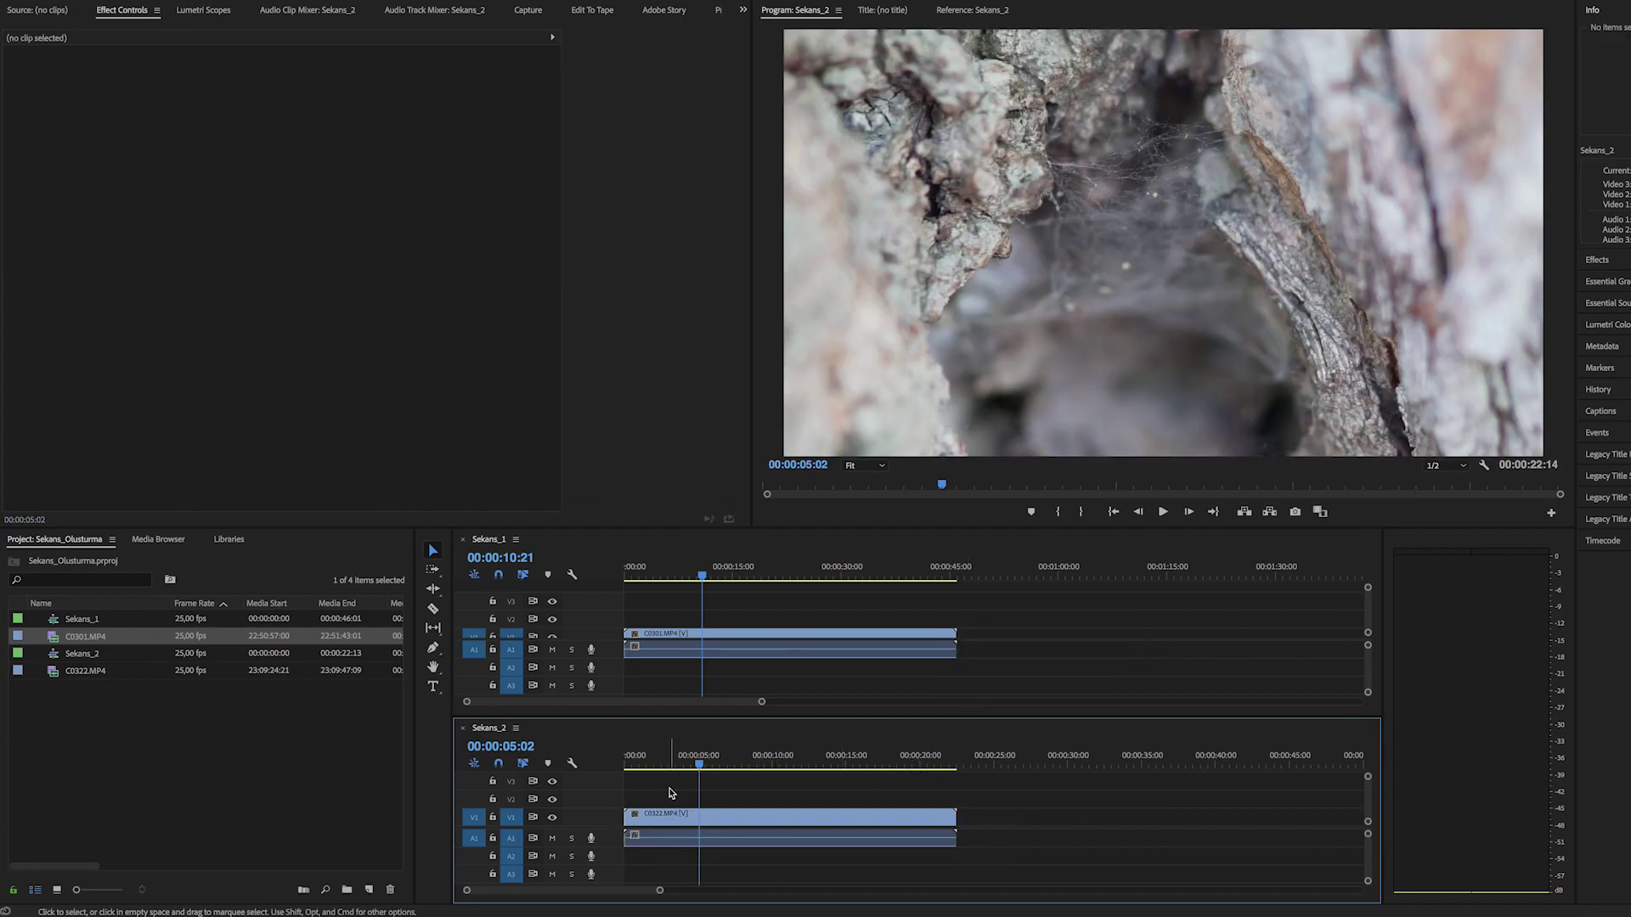